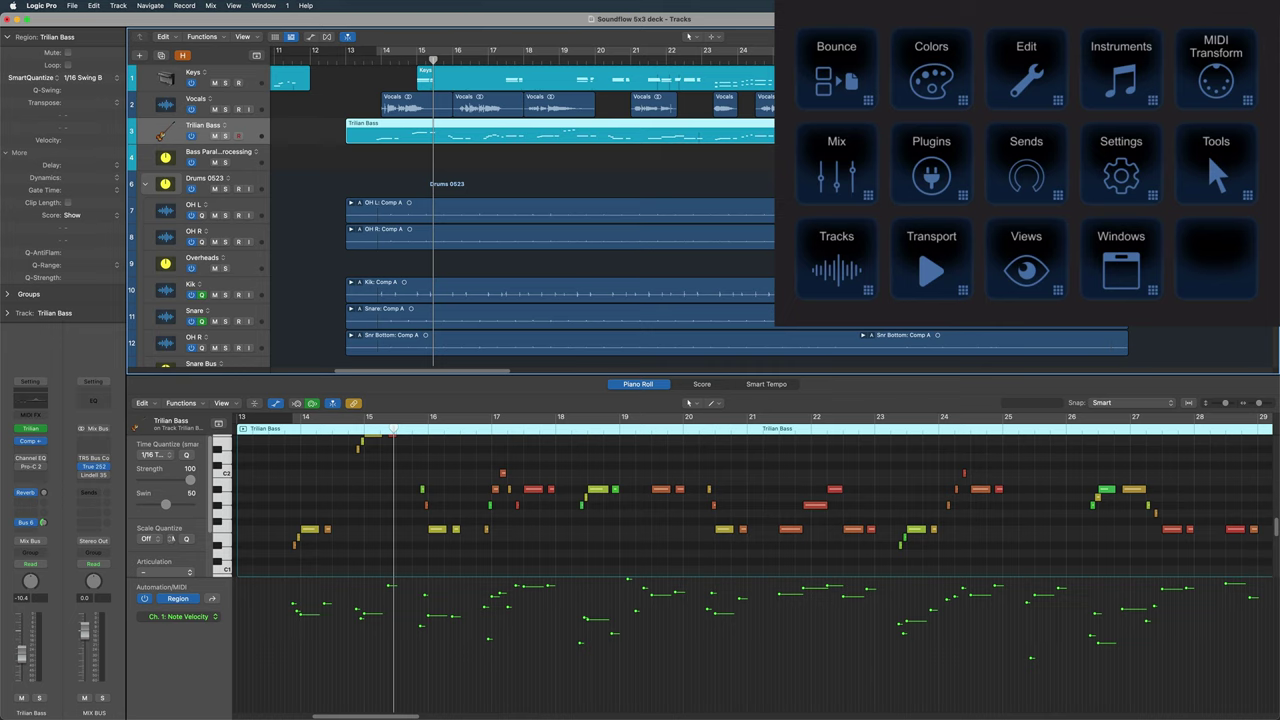
# Step: Color the Trilian Bass track yellow using the deck's Colors page and return to the main deck
pyautogui.click(931, 65)
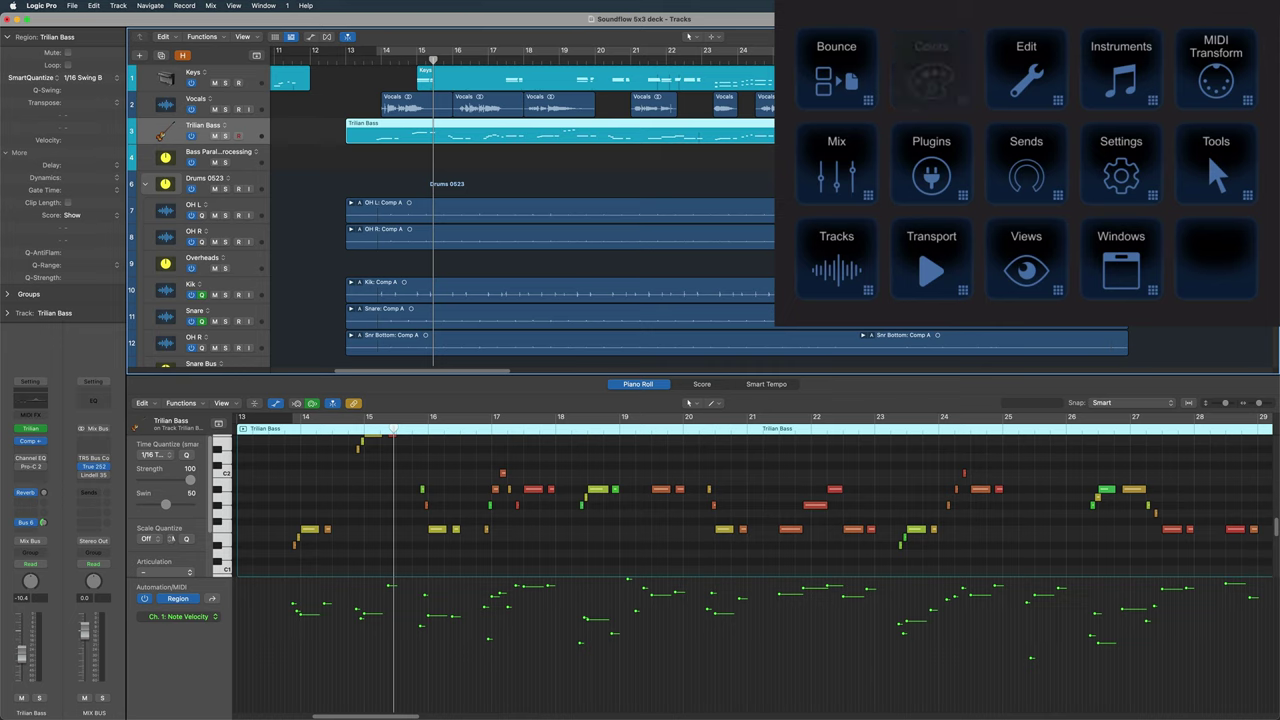
pyautogui.click(1026, 65)
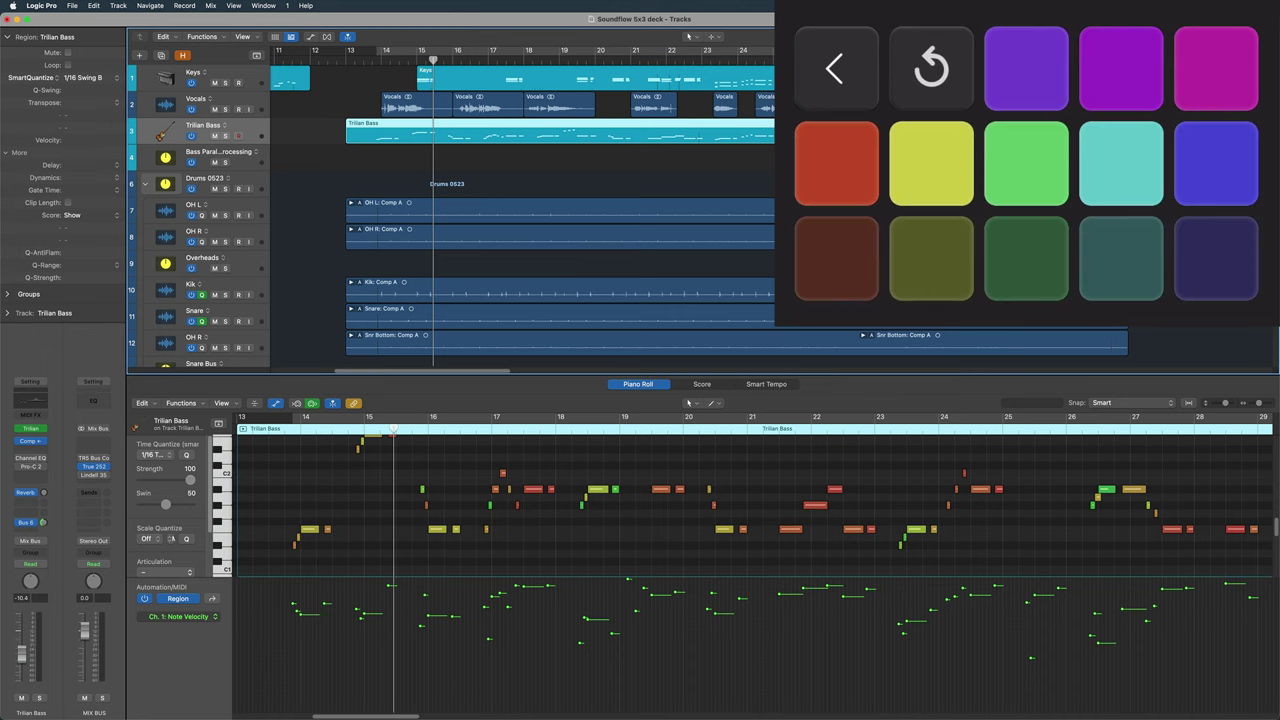
pyautogui.click(931, 163)
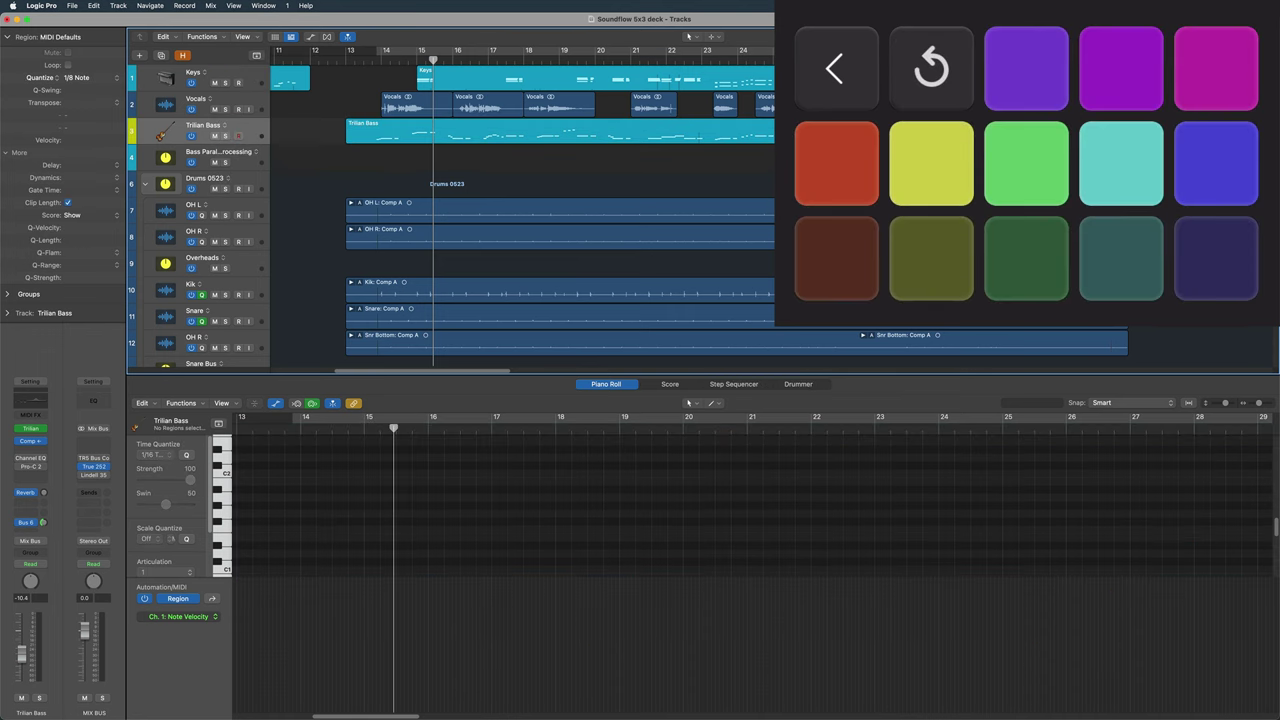
pyautogui.click(835, 68)
pyautogui.click(835, 68)
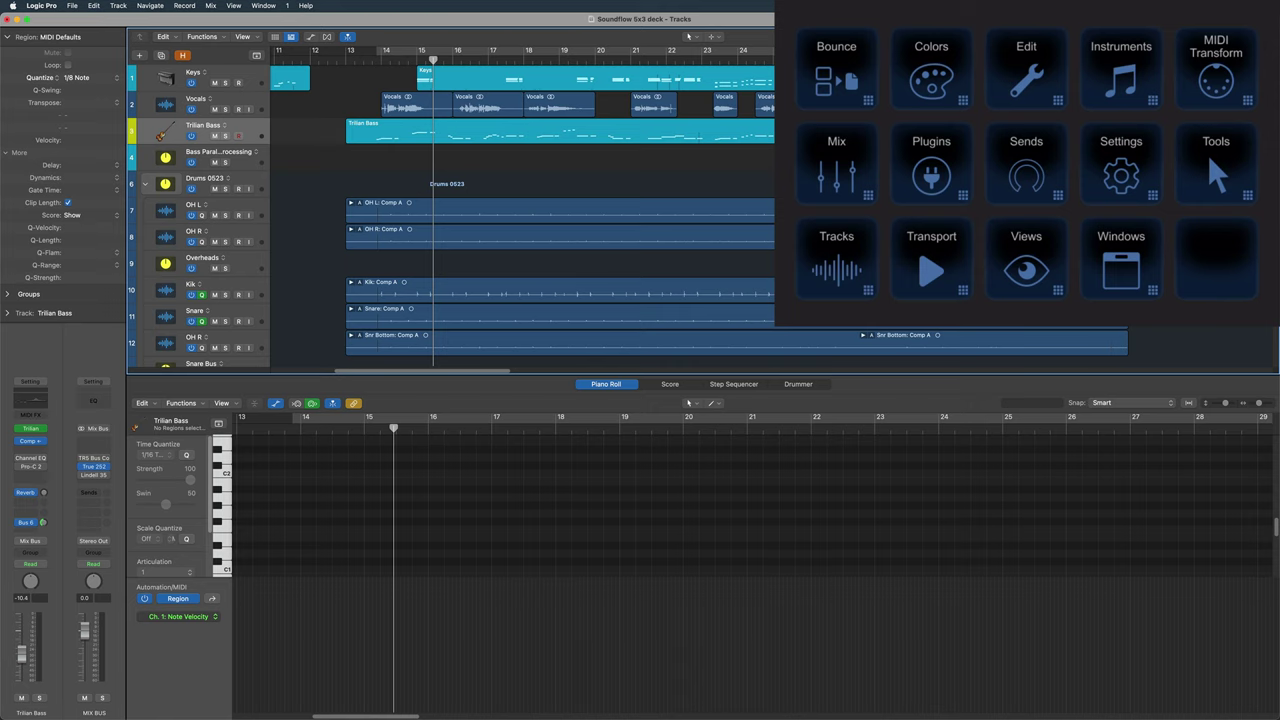
# Step: On the deck's Edit Move page, nudge the Trilian Bass region to the left and right, ending at its original position
pyautogui.click(1026, 65)
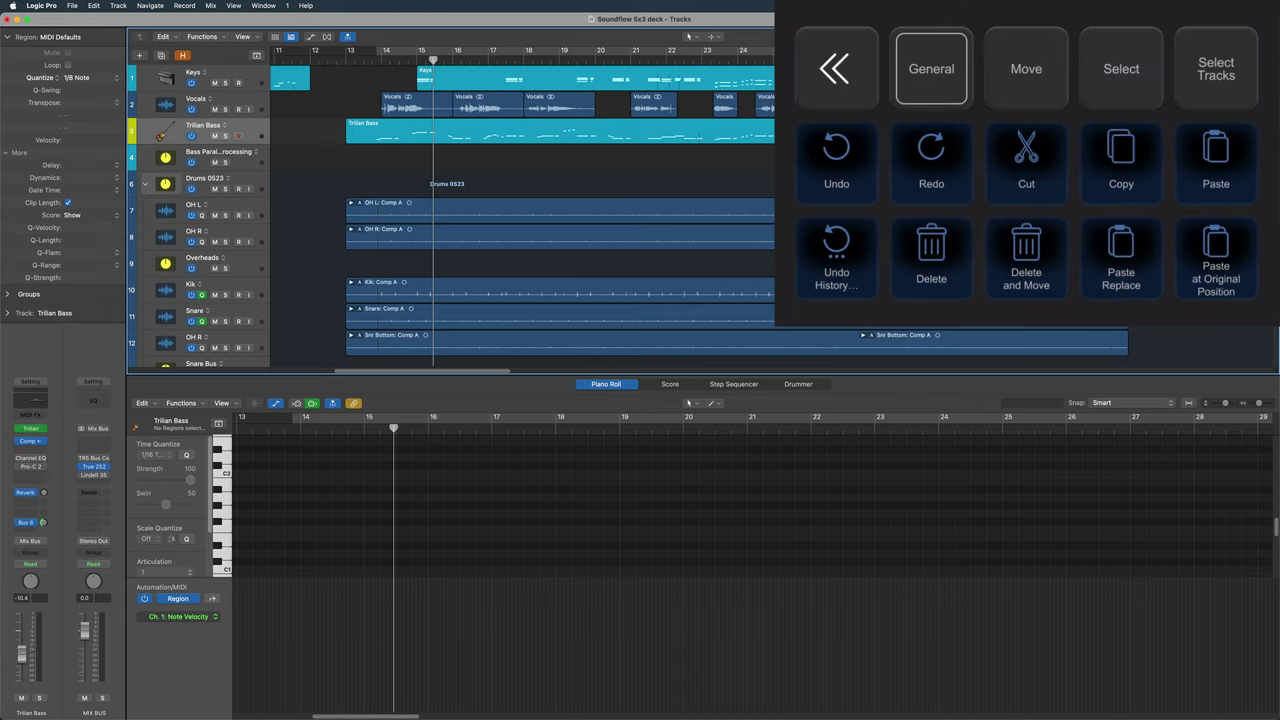
pyautogui.click(1026, 68)
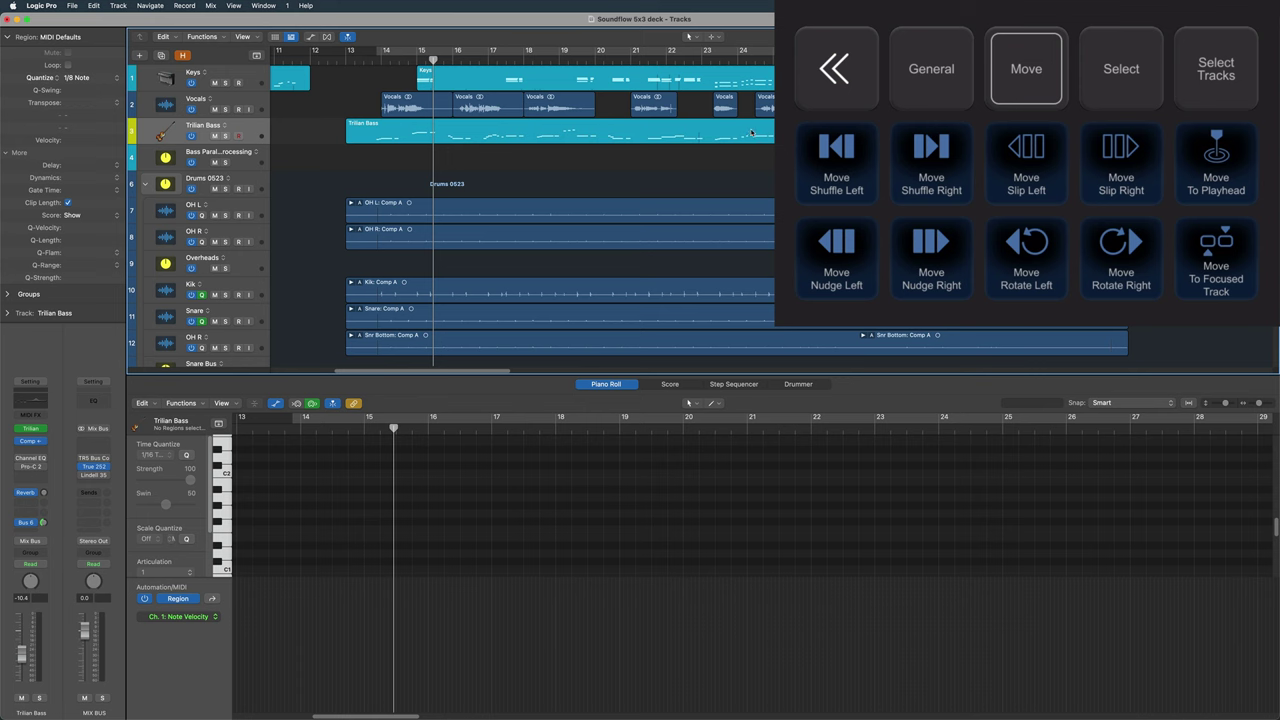
pyautogui.click(751, 132)
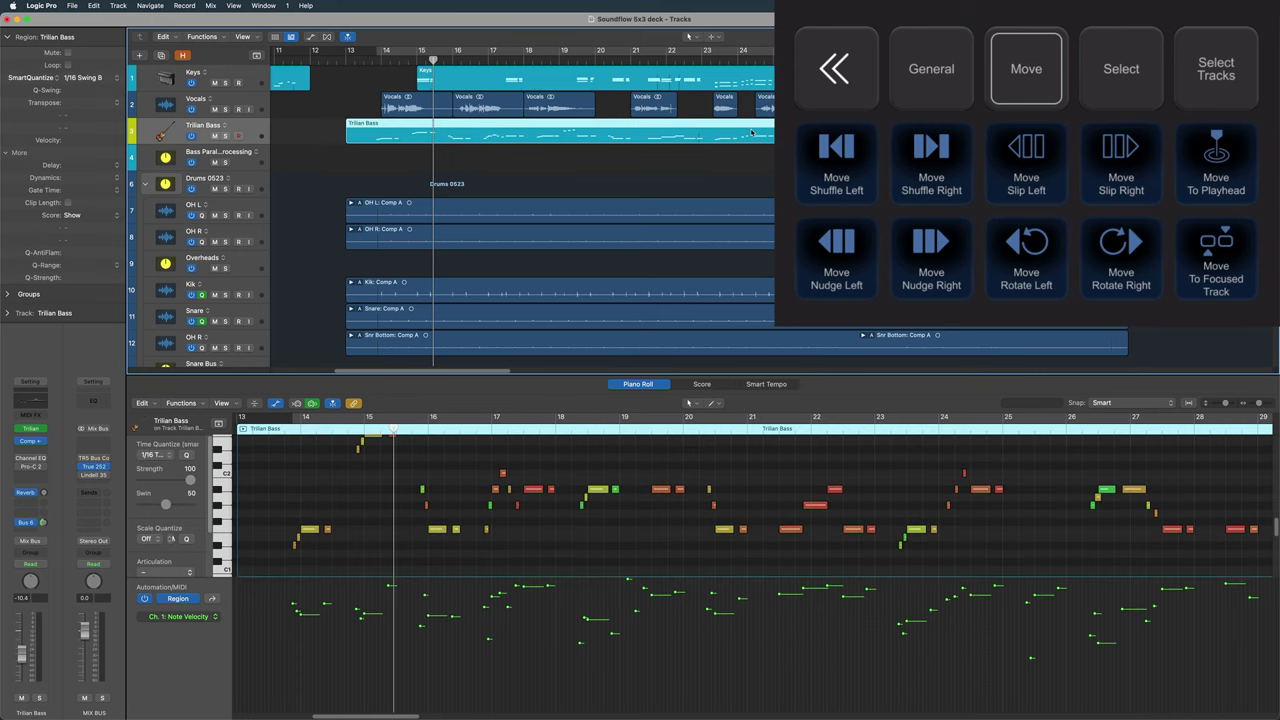
pyautogui.hotkey('alt', 'Left')
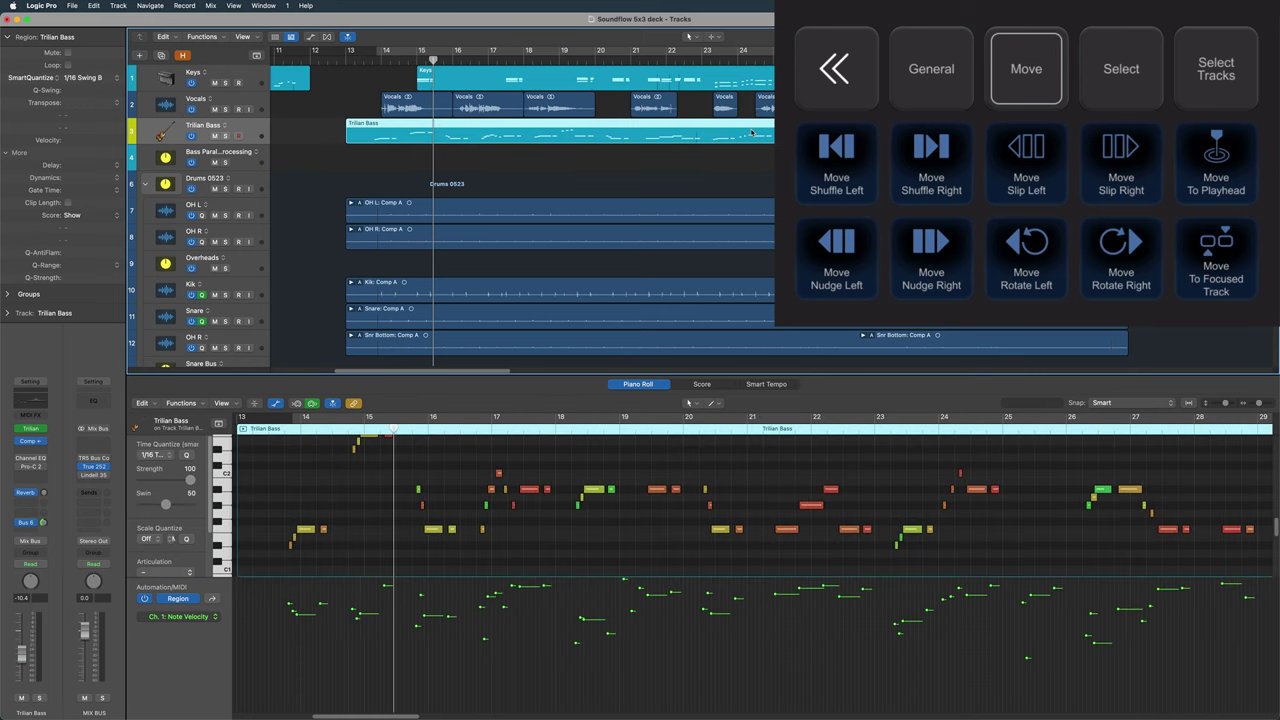
pyautogui.hotkey('alt', 'Right')
pyautogui.hotkey('alt', 'Right')
pyautogui.hotkey('alt', 'Left')
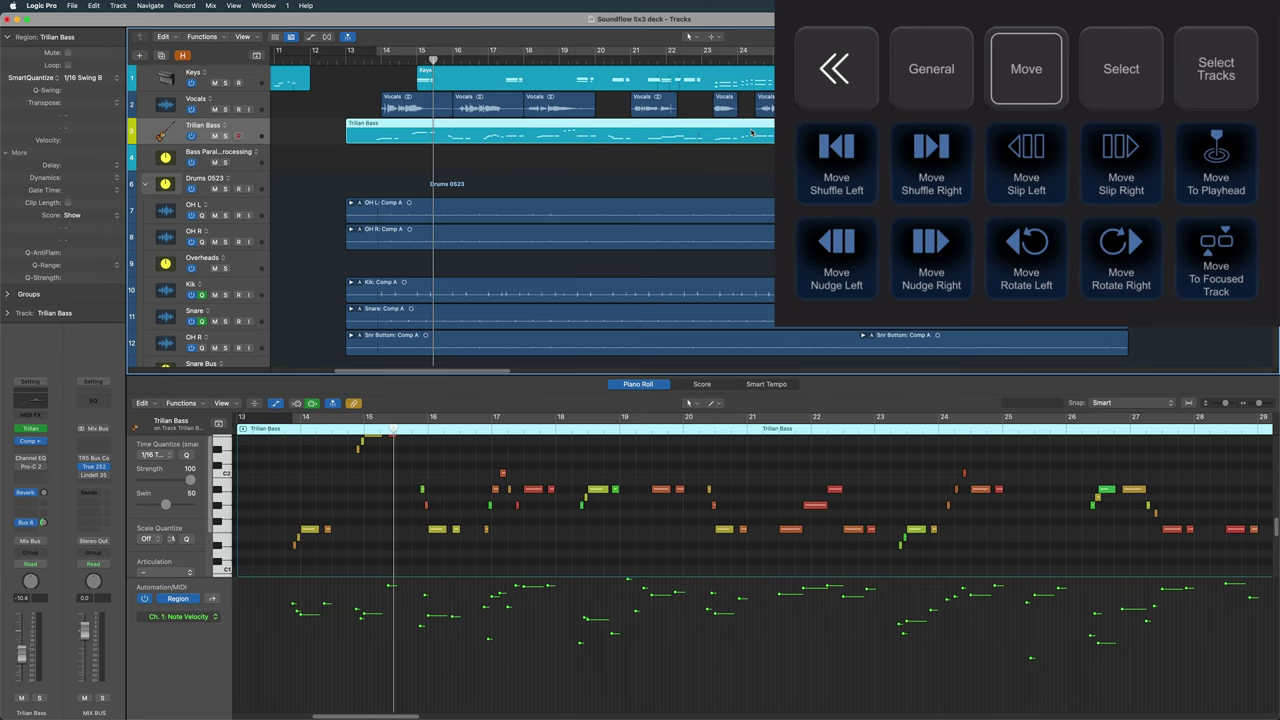
# Step: Select all audio tracks in the project, and replace that selection with all instrument tracks
pyautogui.hotkey('ctrl', 'alt', 'a')
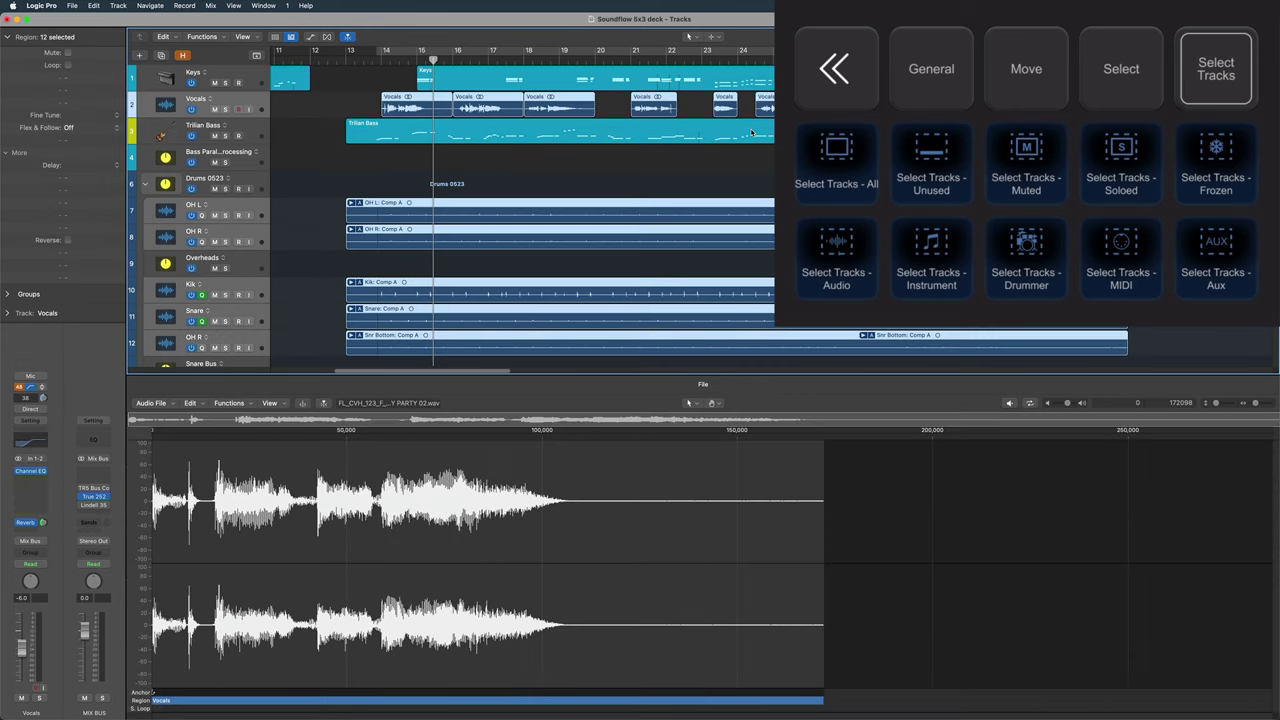
pyautogui.hotkey('ctrl', 'alt', 'i')
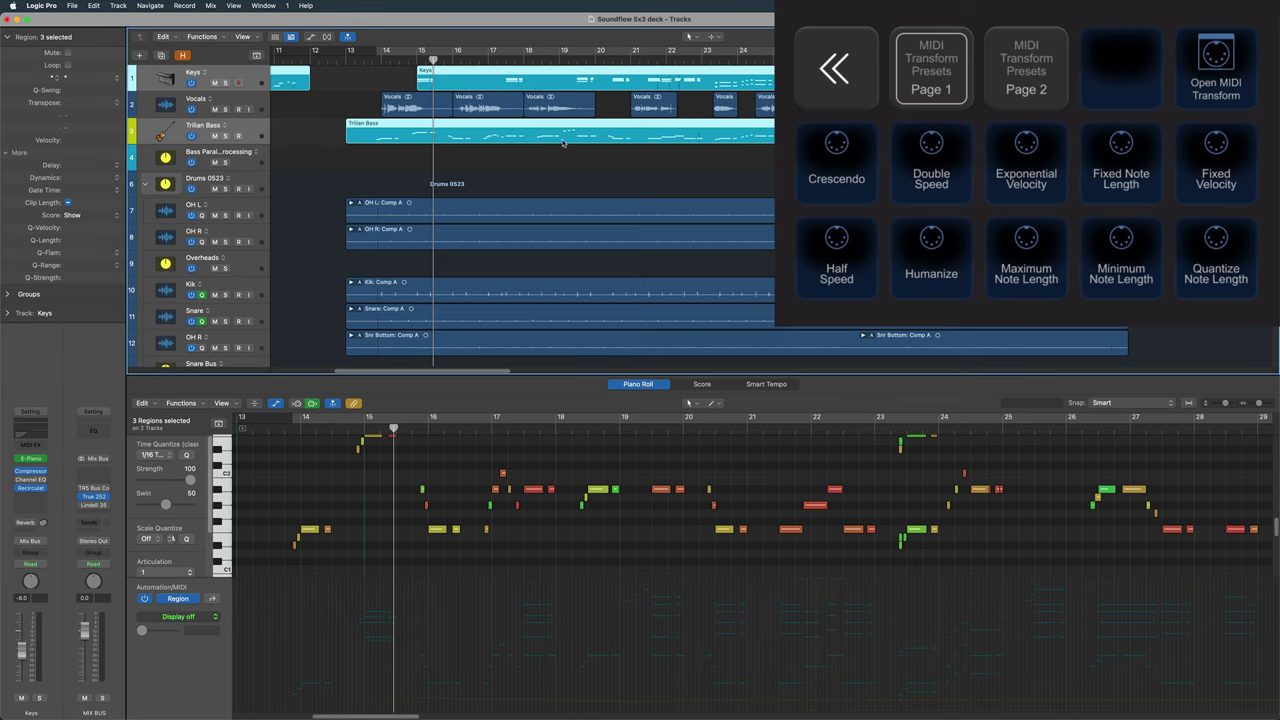
# Step: Set the Piano Roll automation lane to Ch. 1: Note Velocity and select only the Trilian Bass region
pyautogui.click(198, 615)
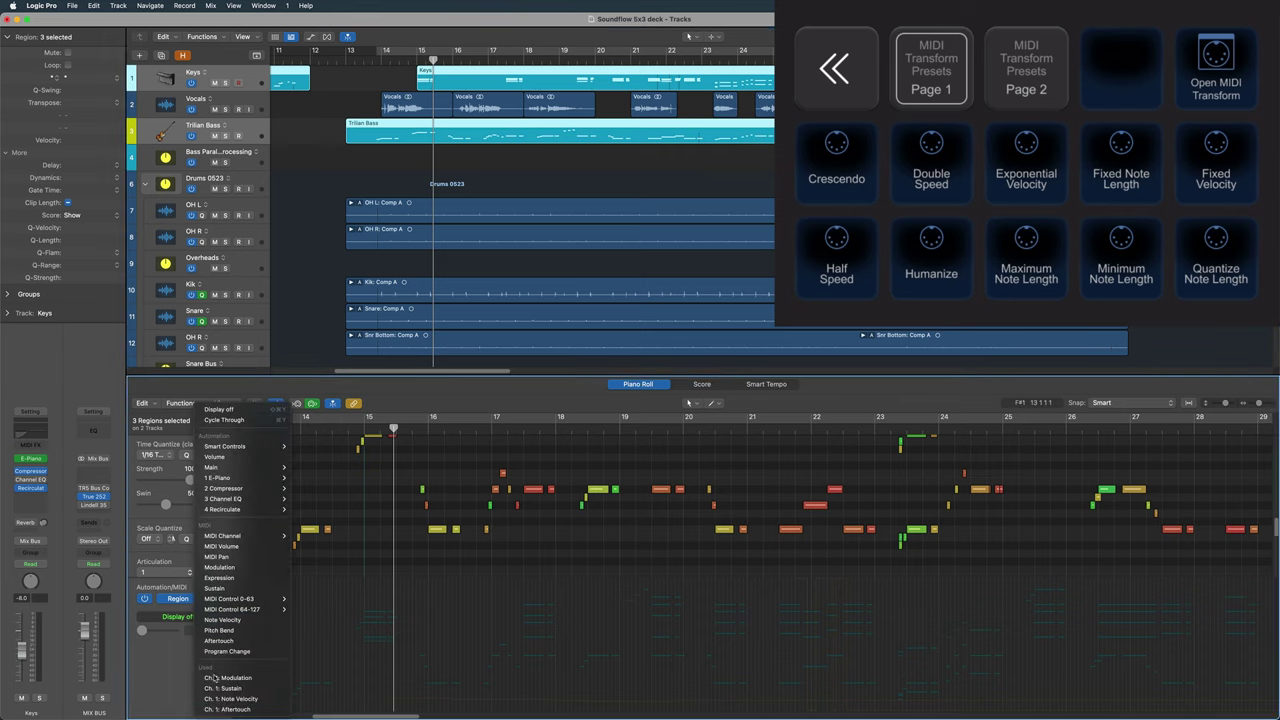
pyautogui.click(232, 700)
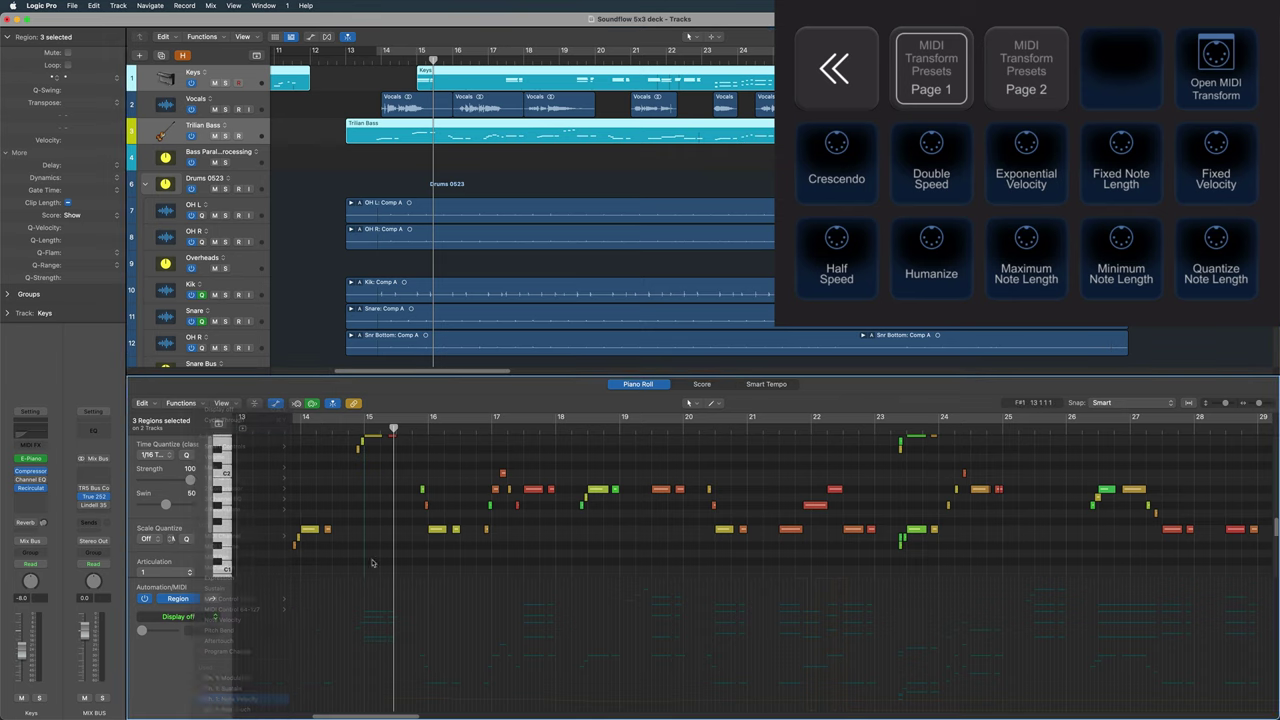
pyautogui.click(427, 158)
pyautogui.click(430, 137)
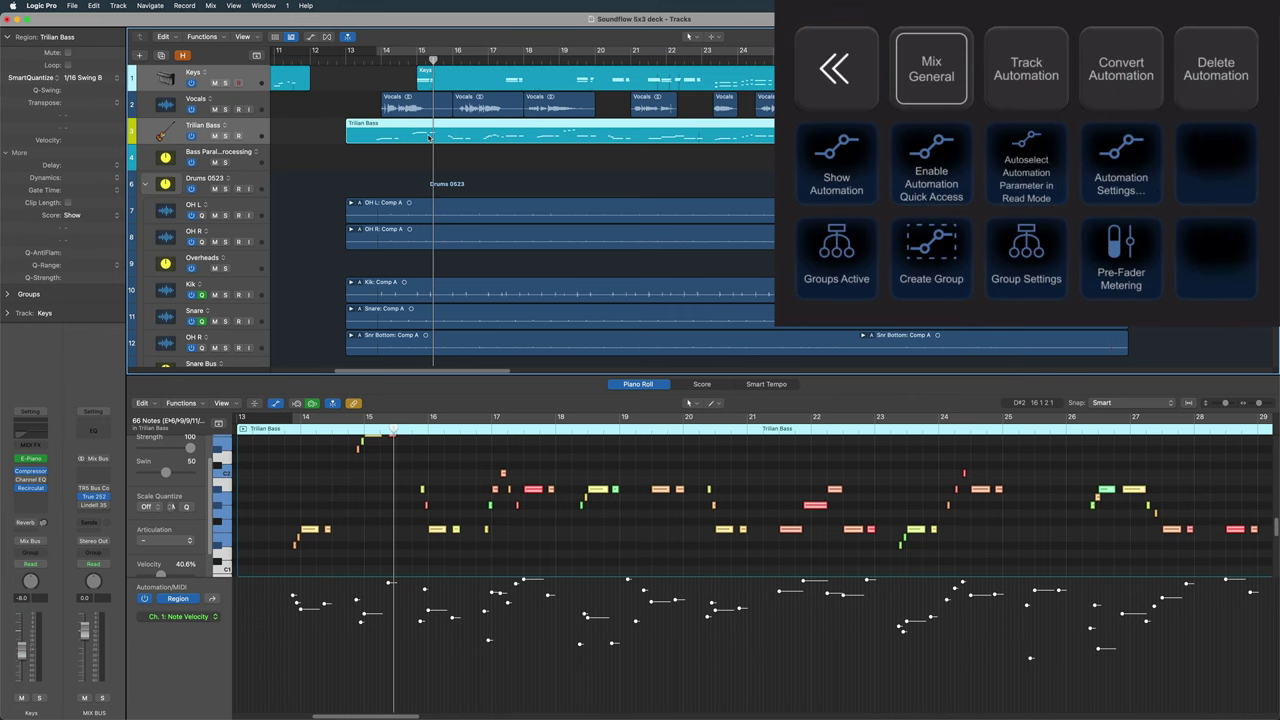
# Step: Toggle the track automation display and the Inspector, returning both to their previous state
pyautogui.press('a')
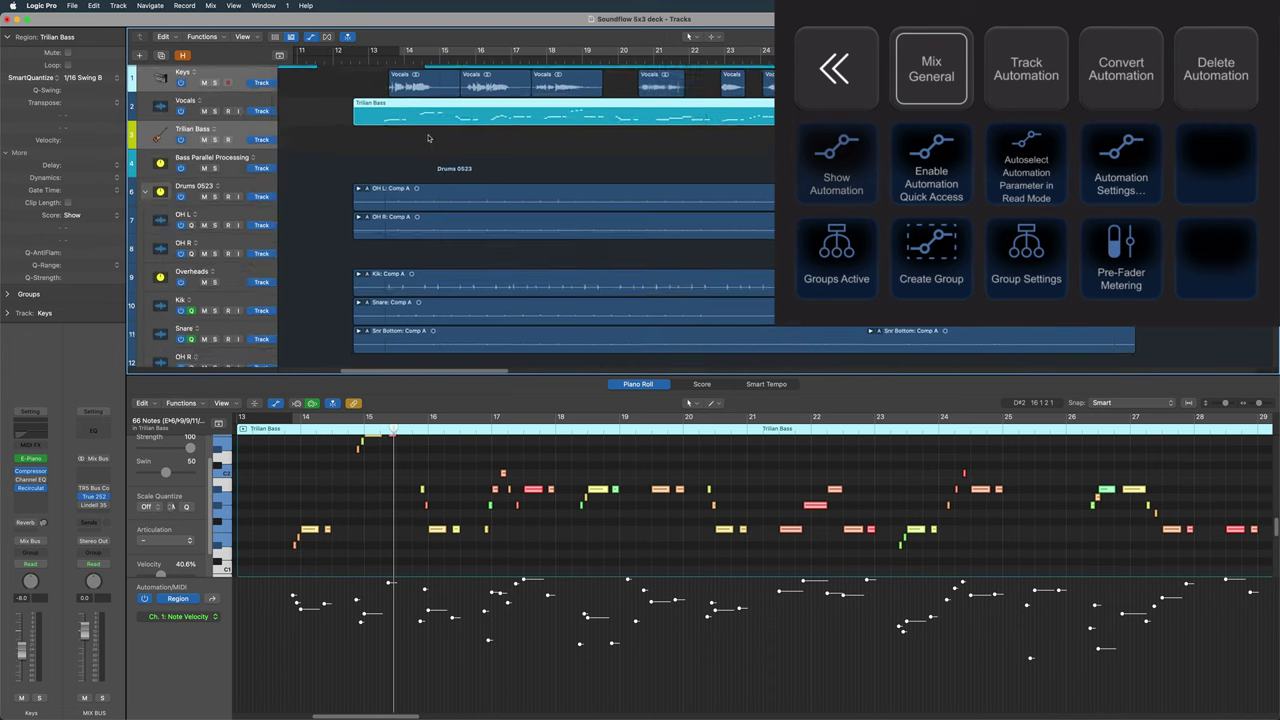
pyautogui.press('a')
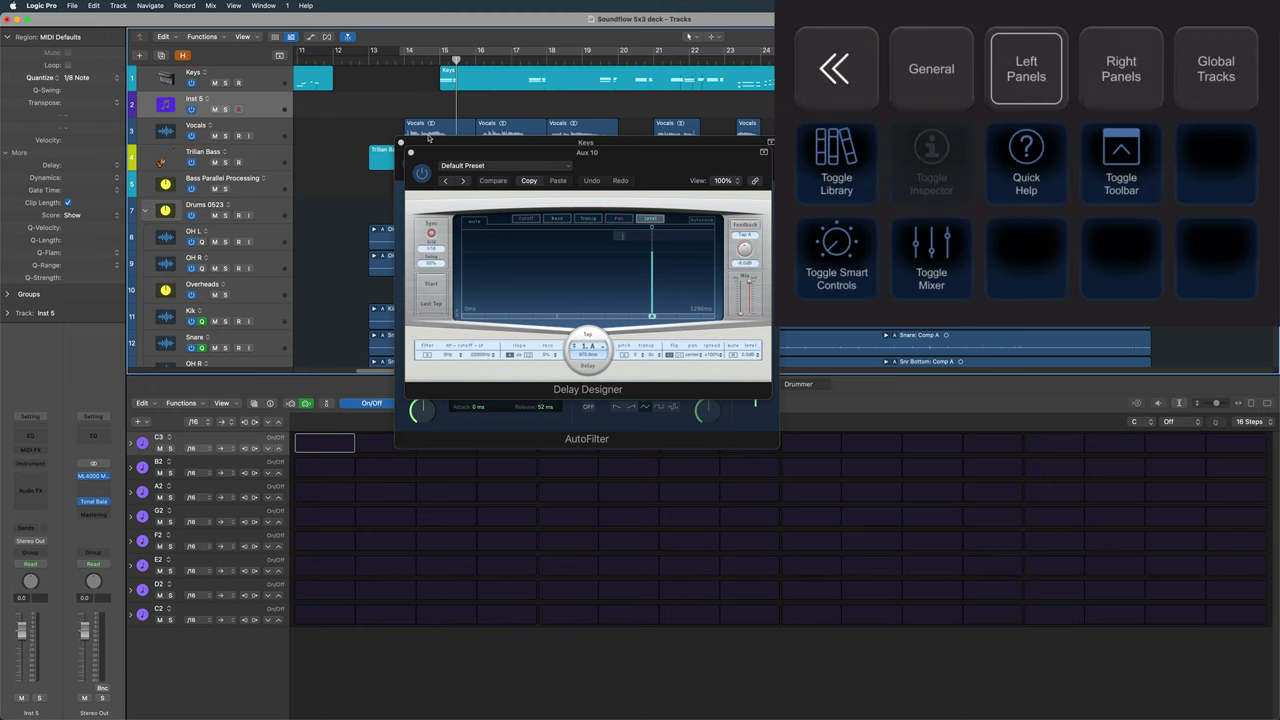
pyautogui.press('i')
pyautogui.press('i')
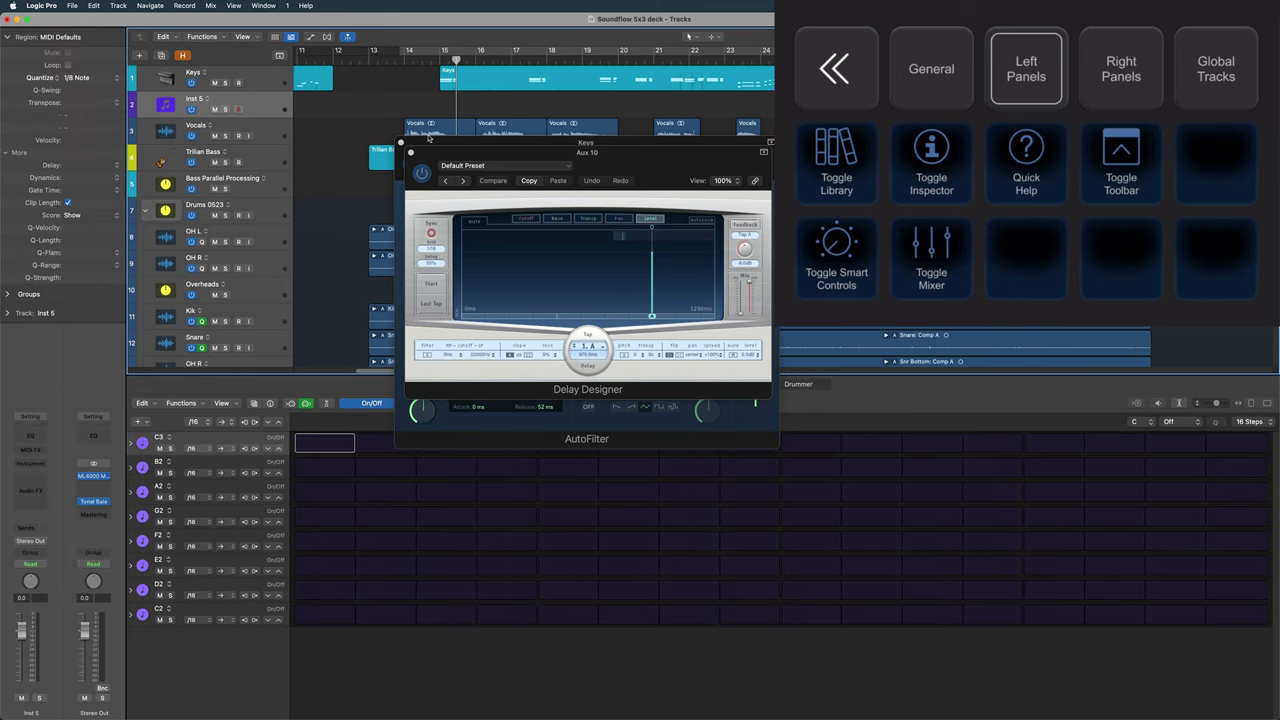
pyautogui.press('o')
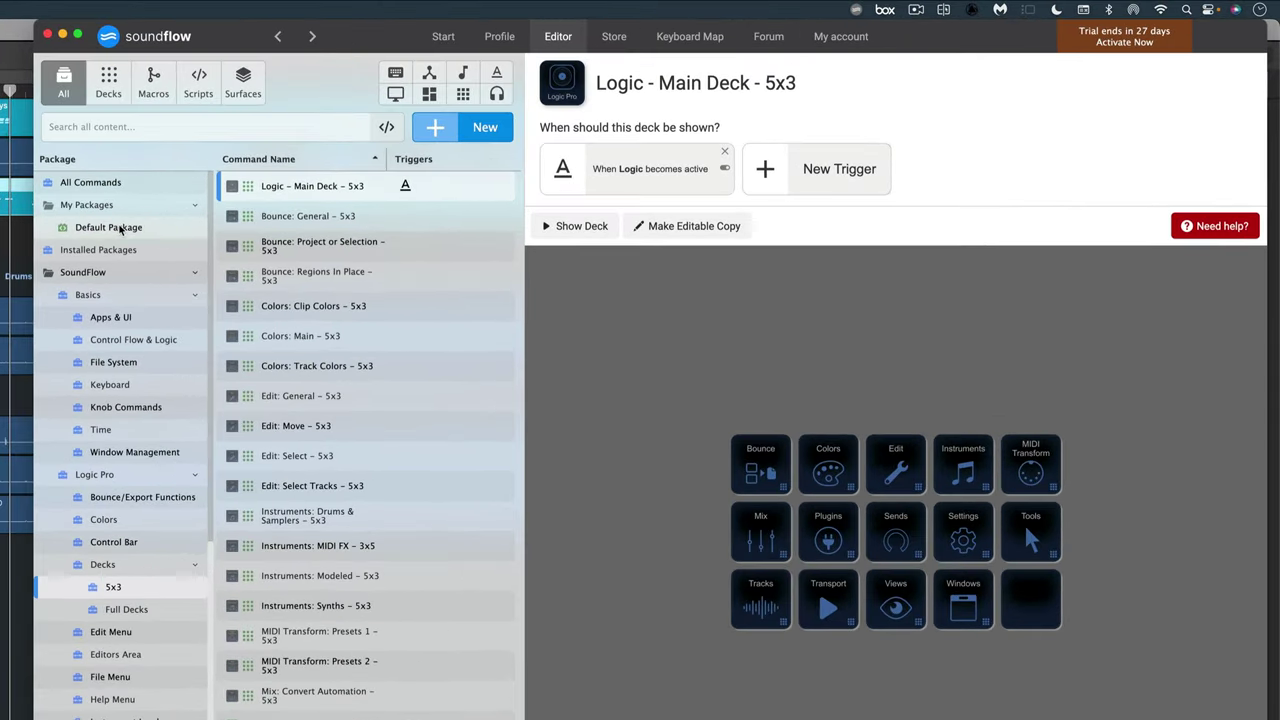
# Step: In the SoundFlow editor, create a new macro named EK Alchemy Strip in the Default Package
pyautogui.click(506, 153)
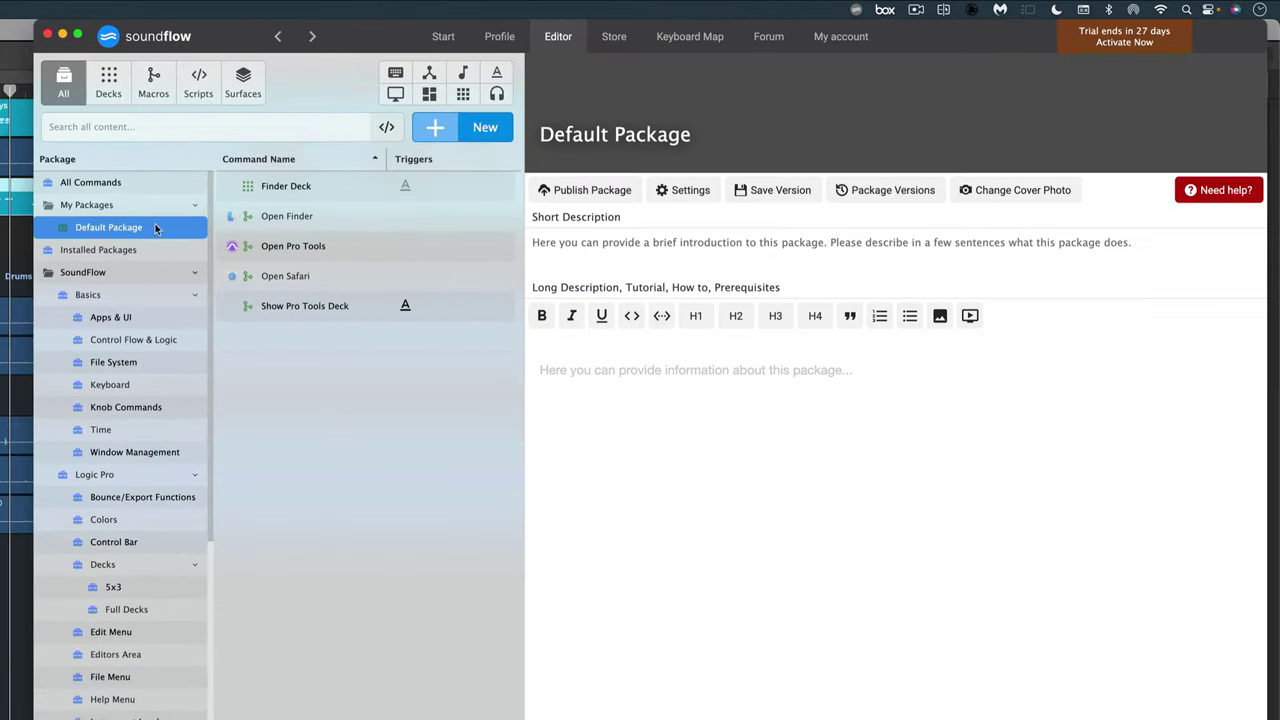
pyautogui.click(436, 128)
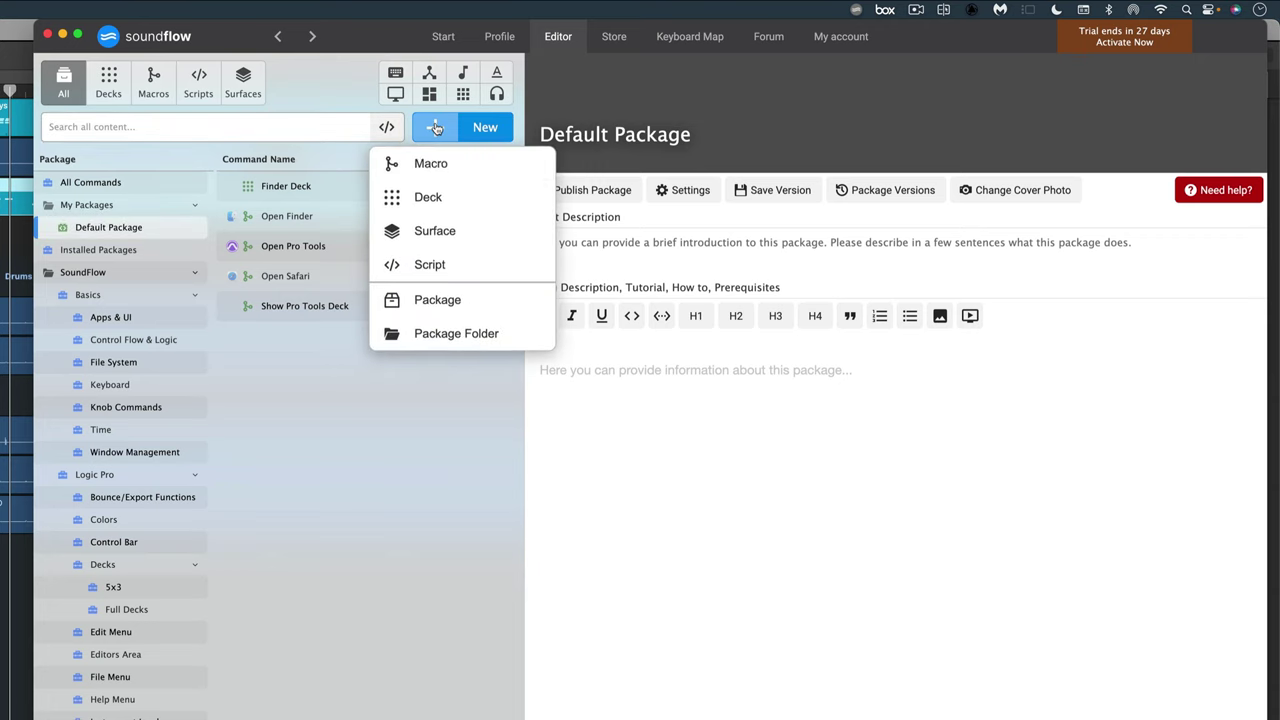
pyautogui.click(436, 162)
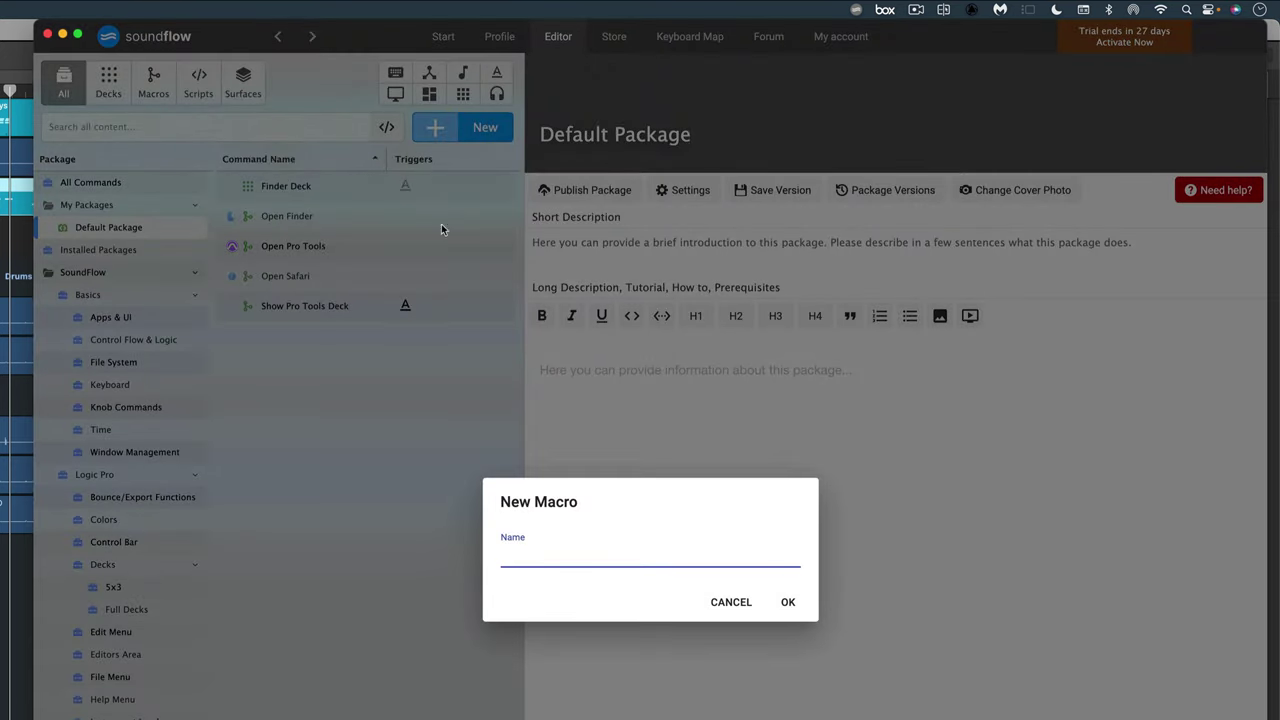
pyautogui.write('EK Alchemy Strip')
pyautogui.press('Return')
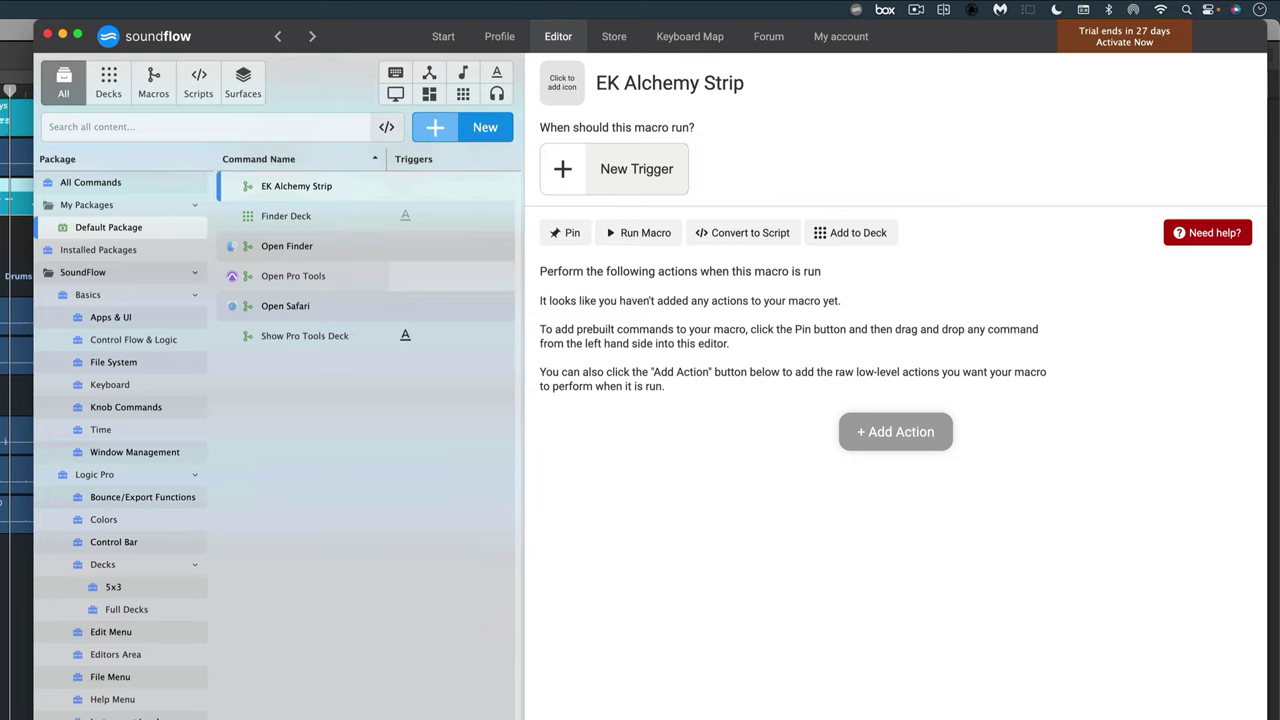
# Step: Pin the EK Alchemy Strip macro, collapse the Basics and Pro Tools packages, and open Logic Pro's Track Functions commands
pyautogui.click(563, 232)
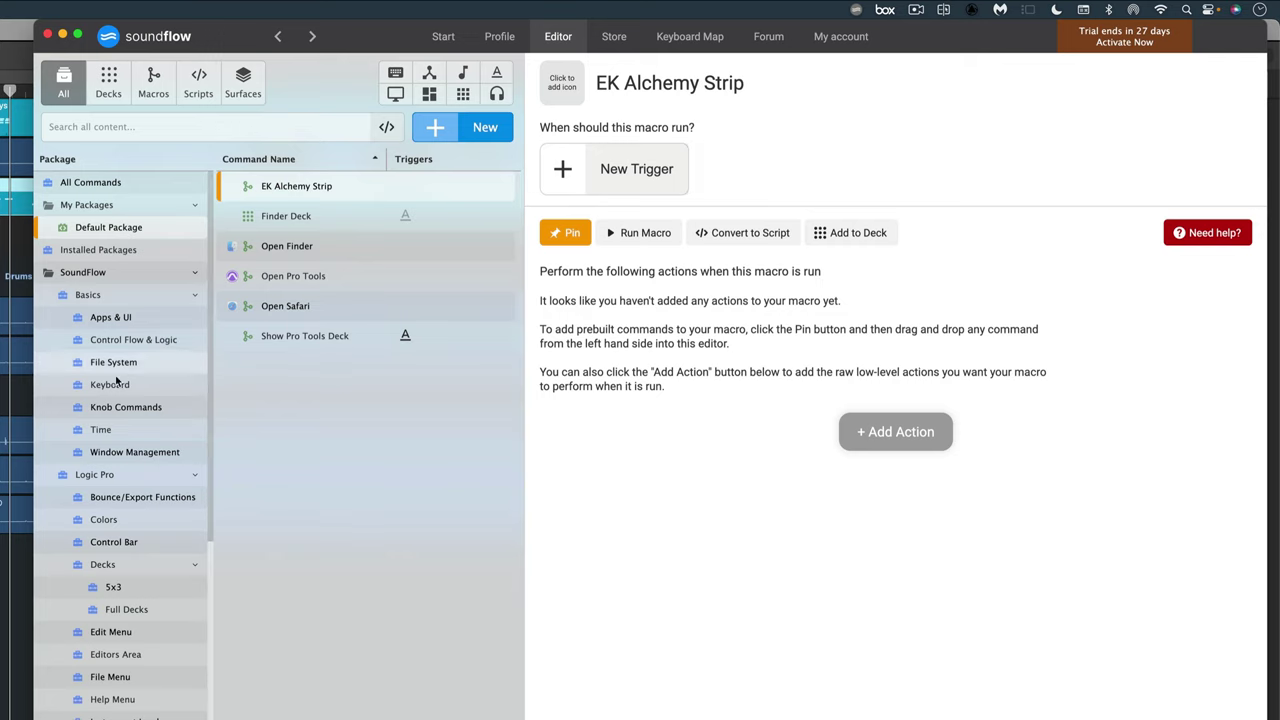
pyautogui.scroll(-1, 165, 390)
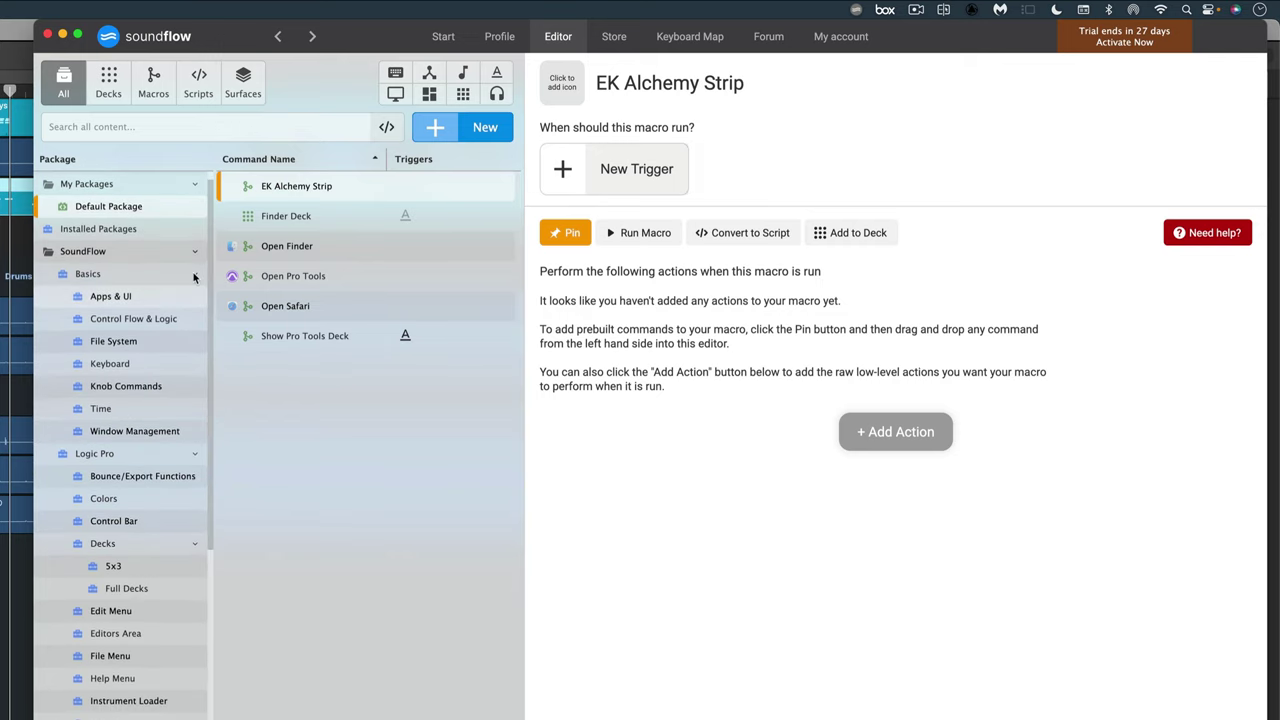
pyautogui.click(193, 274)
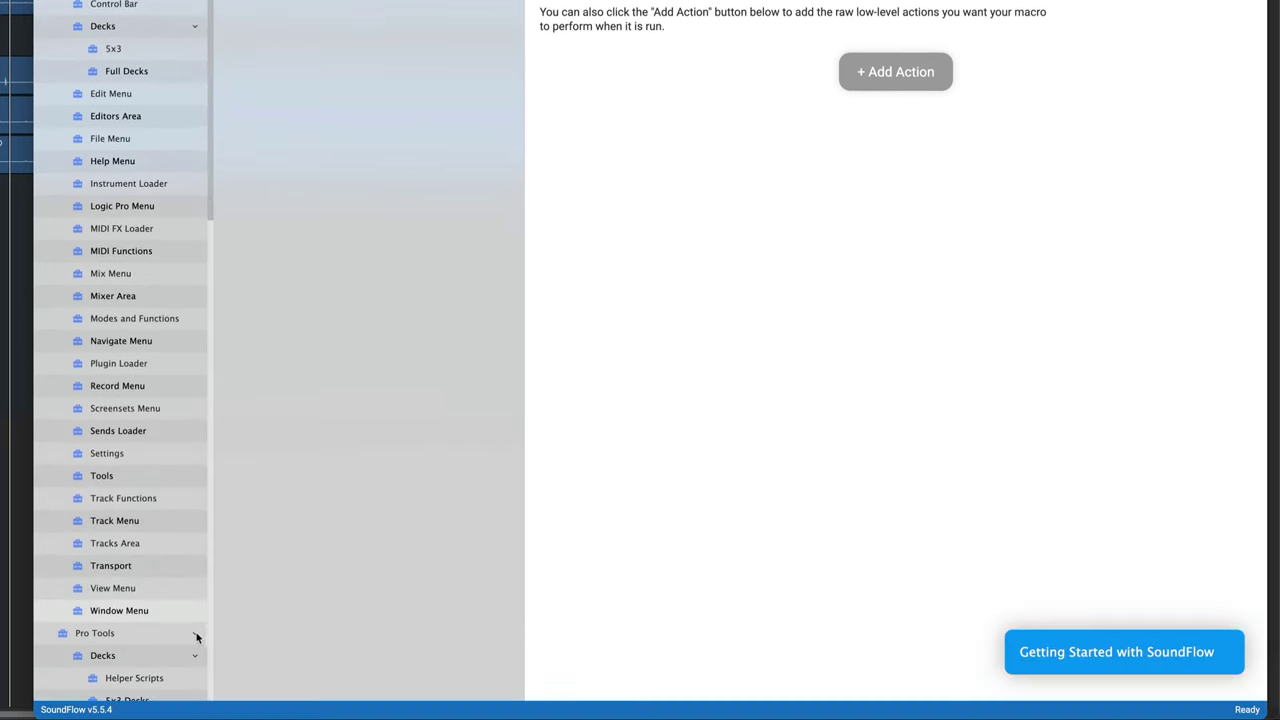
pyautogui.click(198, 669)
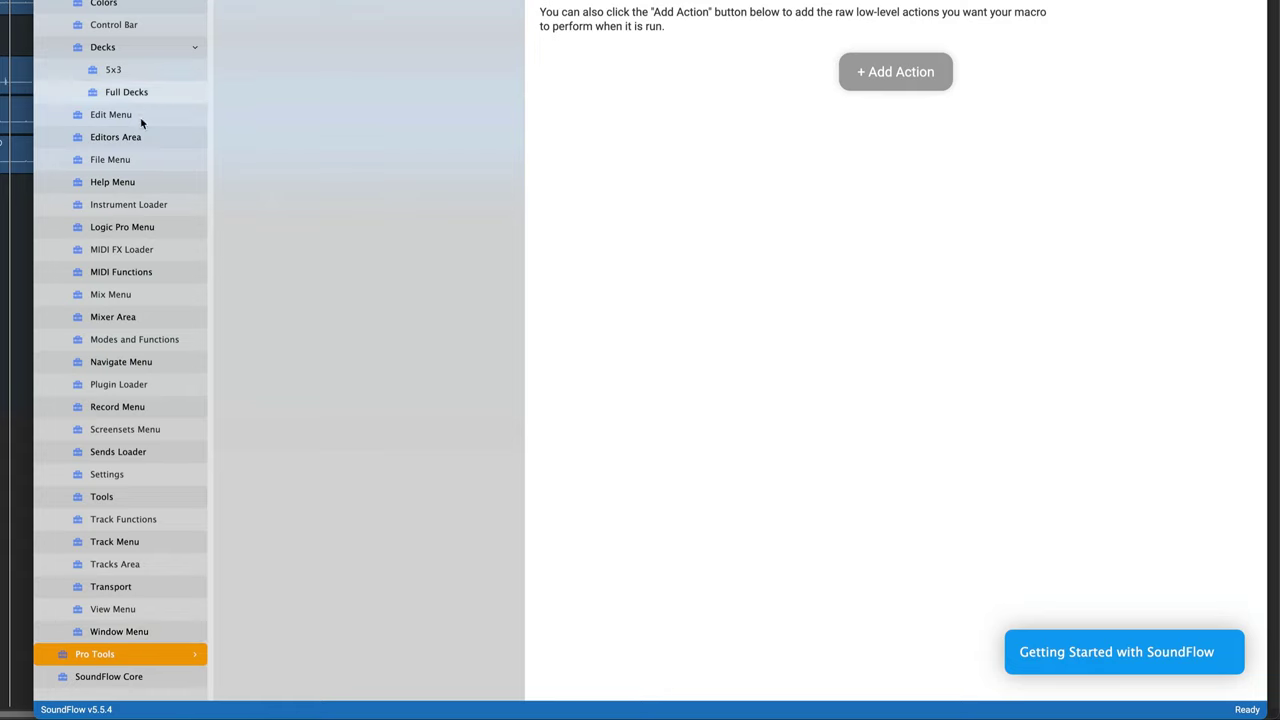
pyautogui.click(144, 520)
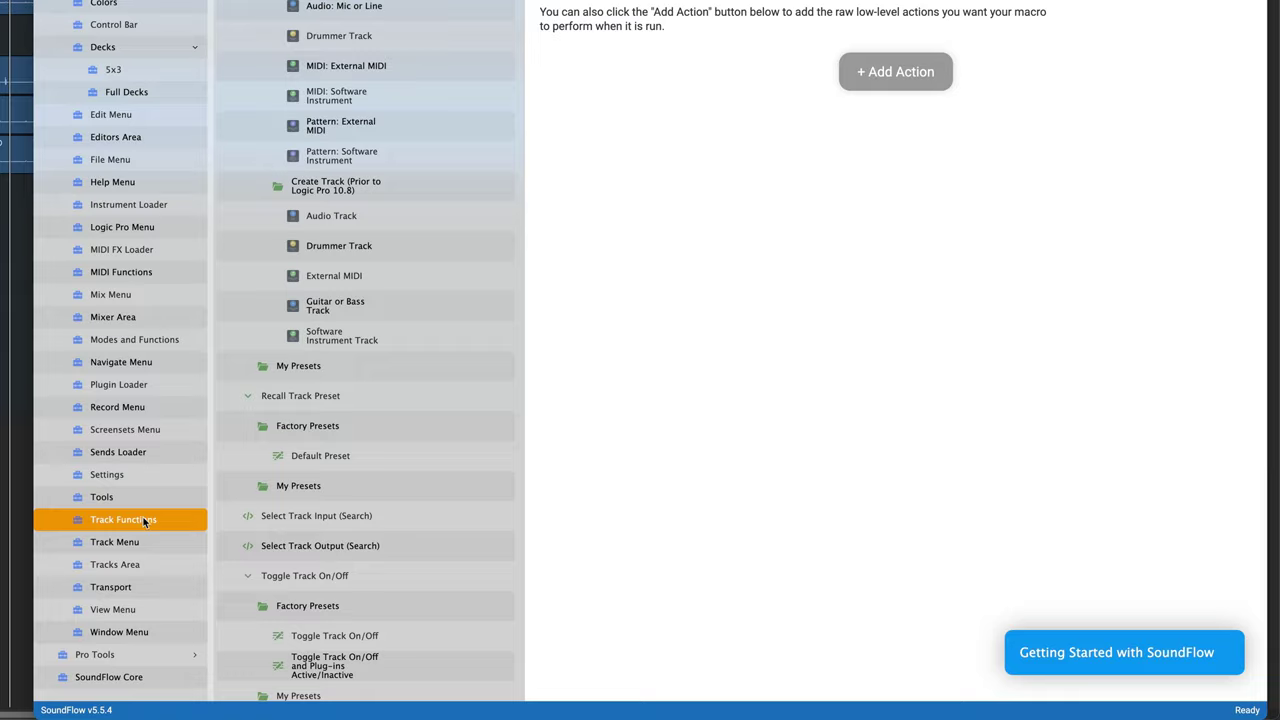
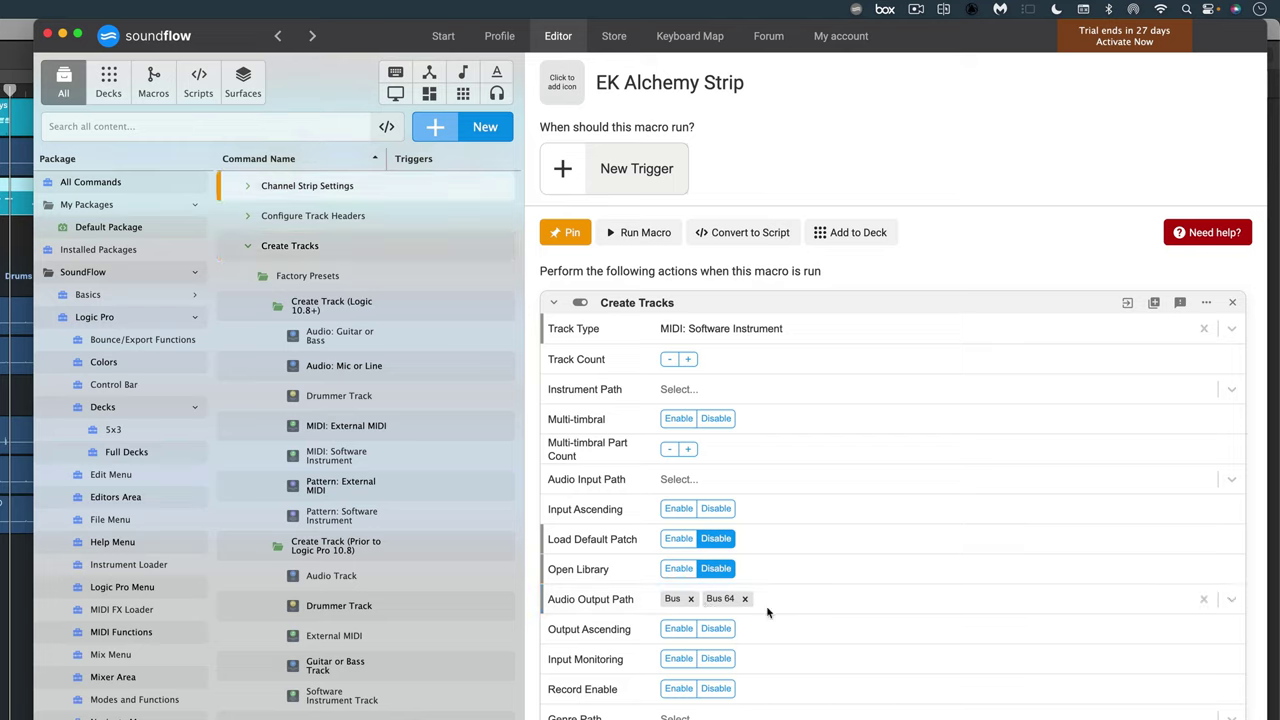
# Step: Add the Track Color - Row 2, Column 18 command from the Logic Pro Colors package below the macro's Create Tracks action
pyautogui.click(121, 367)
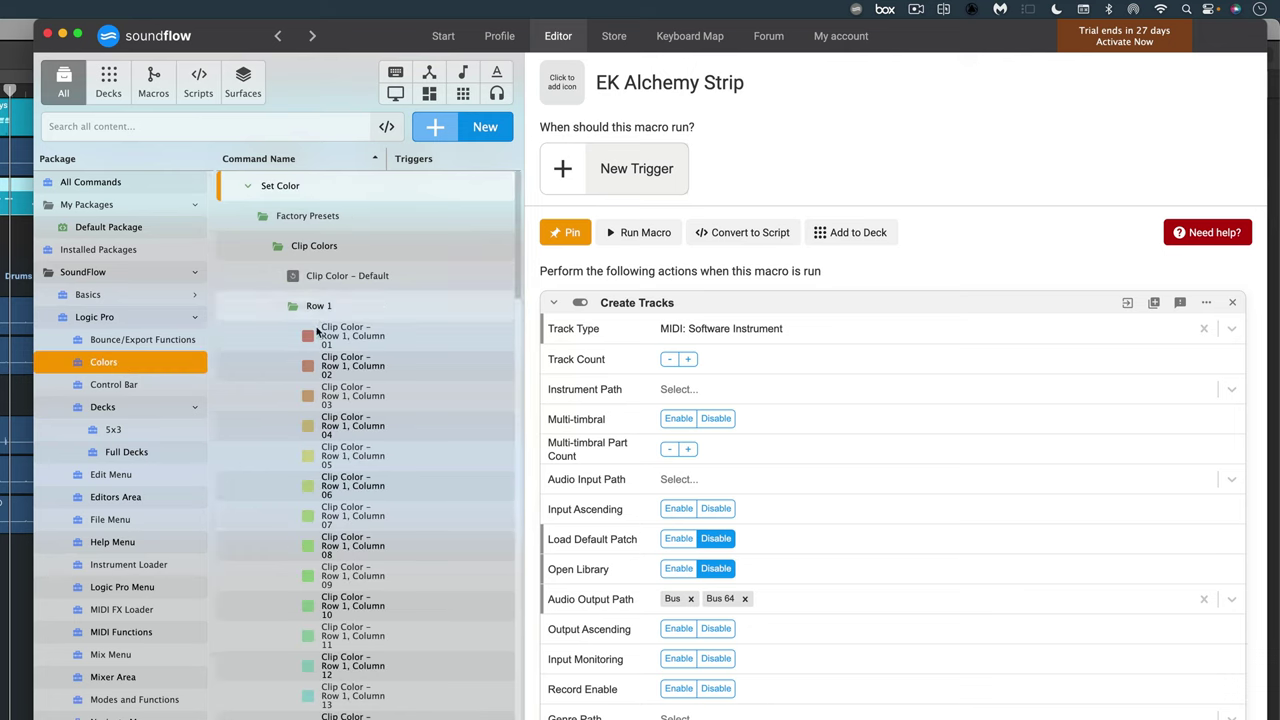
pyautogui.scroll(-10, 319, 322)
pyautogui.scroll(-20, 317, 360)
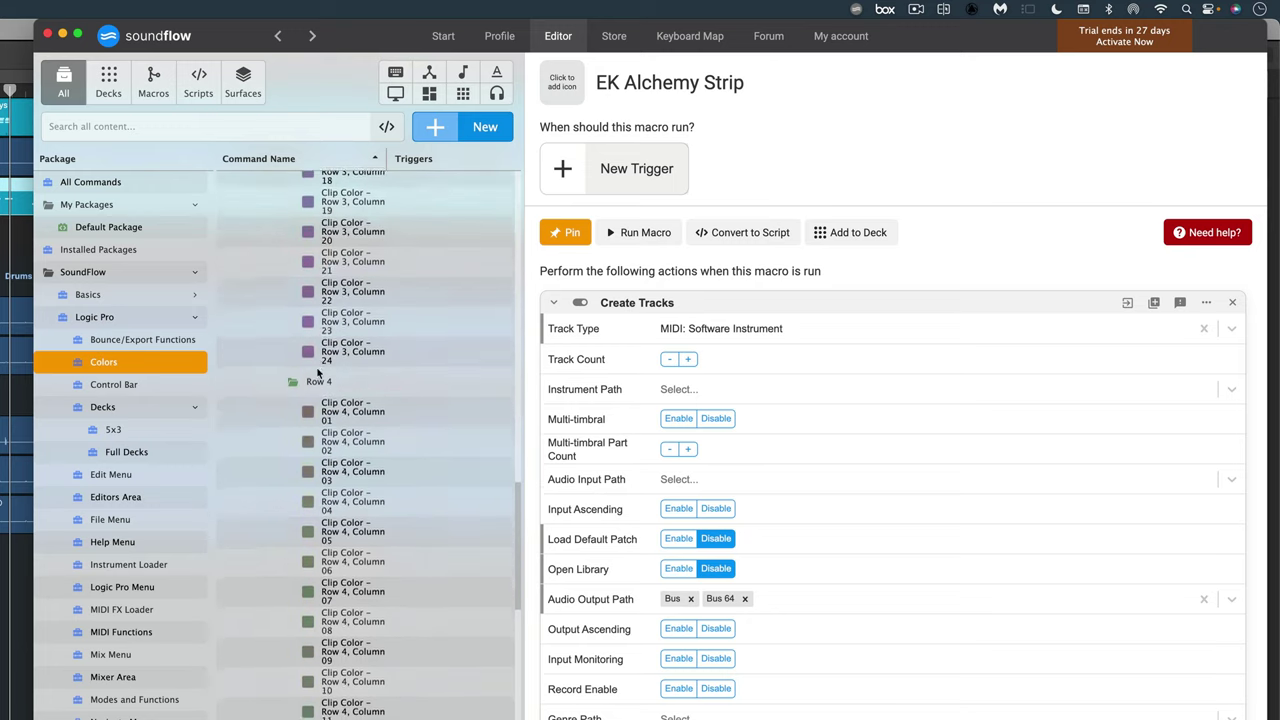
pyautogui.scroll(-20, 317, 373)
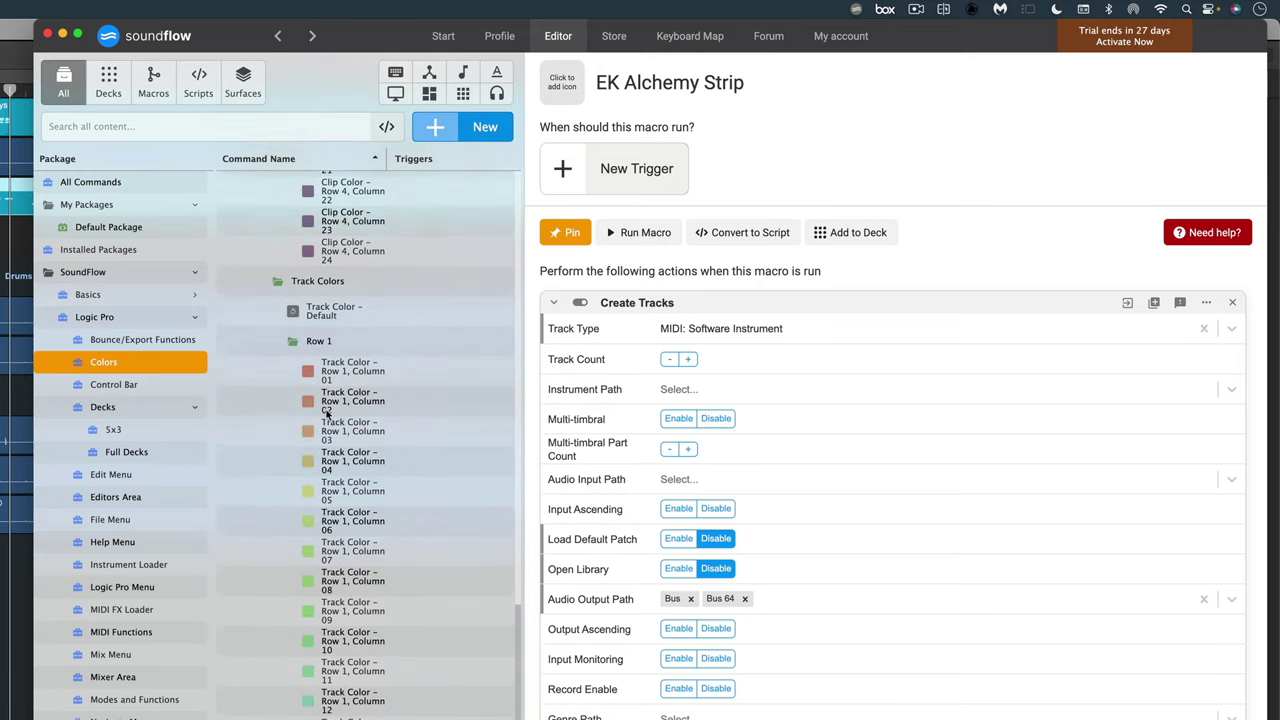
pyautogui.scroll(-15, 313, 413)
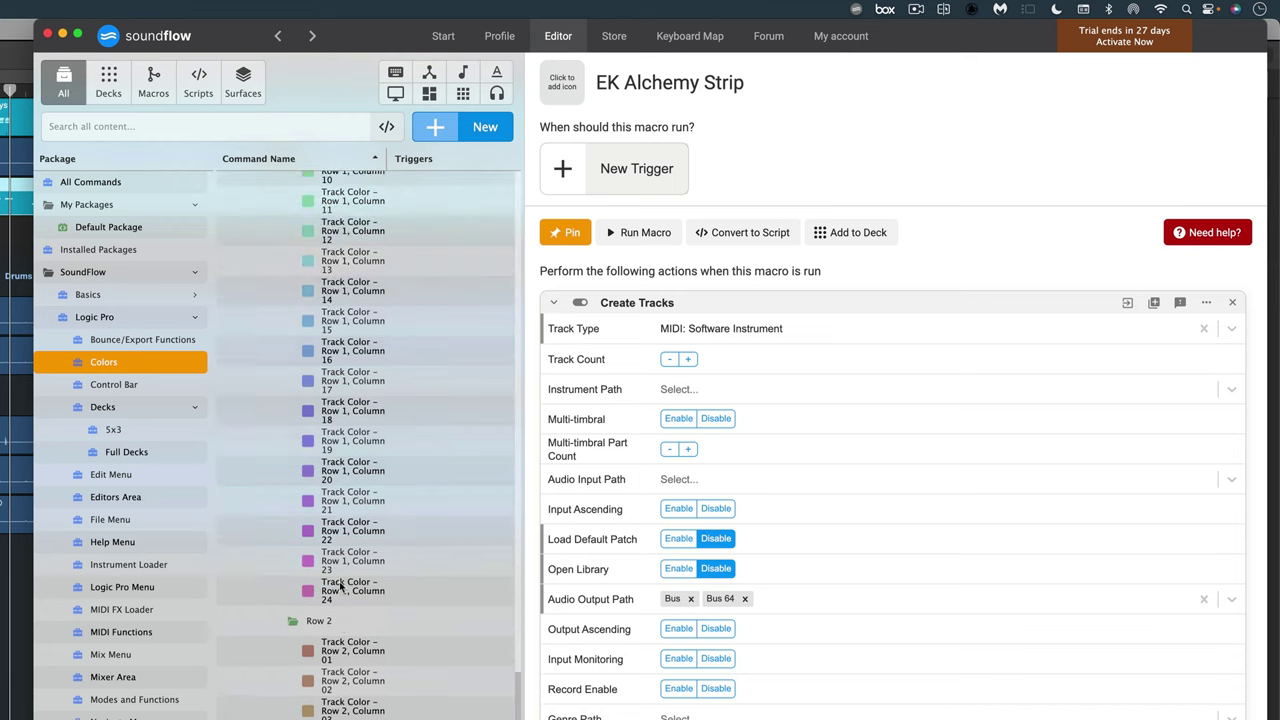
pyautogui.scroll(-5, 340, 587)
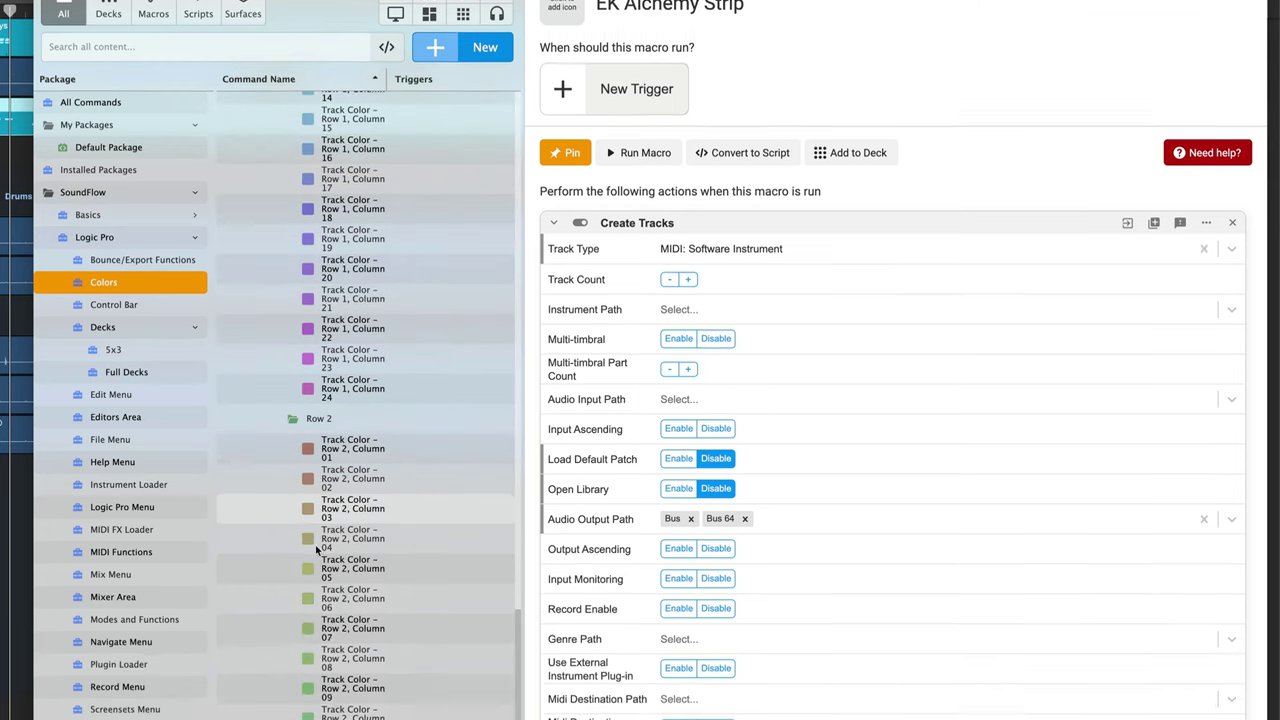
pyautogui.moveTo(334, 680); pyautogui.dragTo(703, 530)
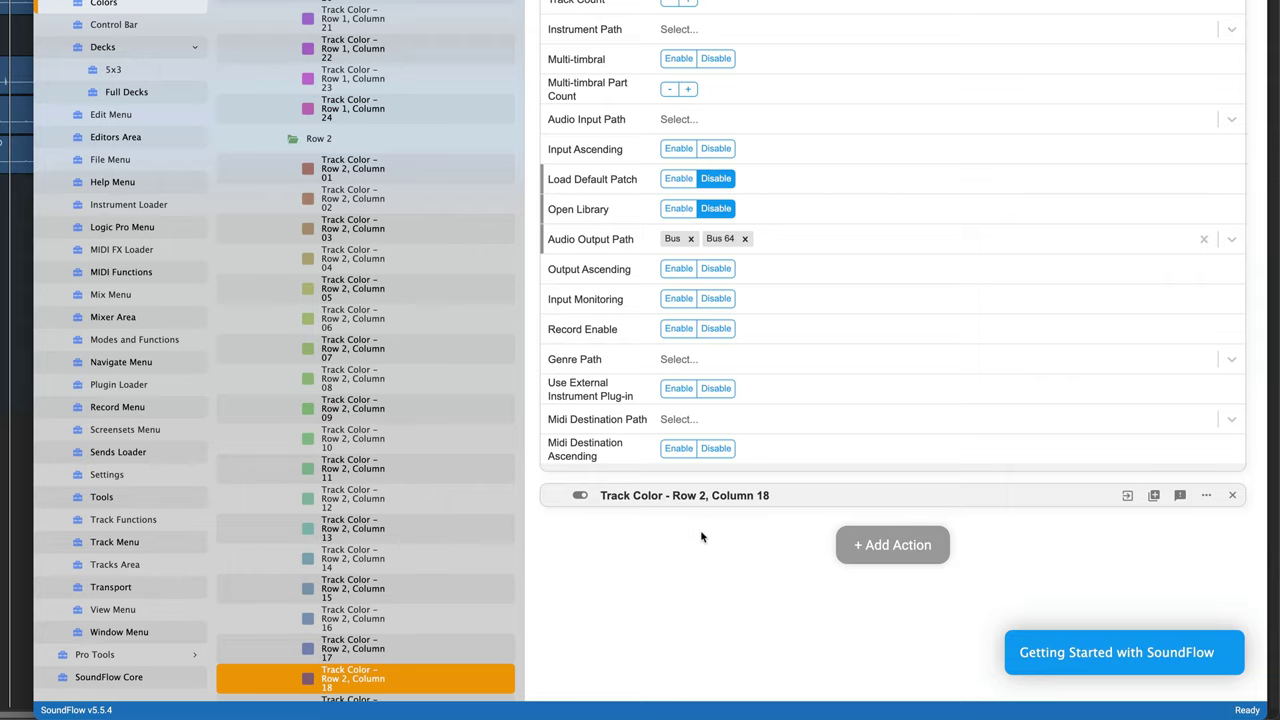
# Step: Add the Alchemy (Stereo) instrument command and the Arpeggiator MIDI FX command below the macro's track color action
pyautogui.click(121, 205)
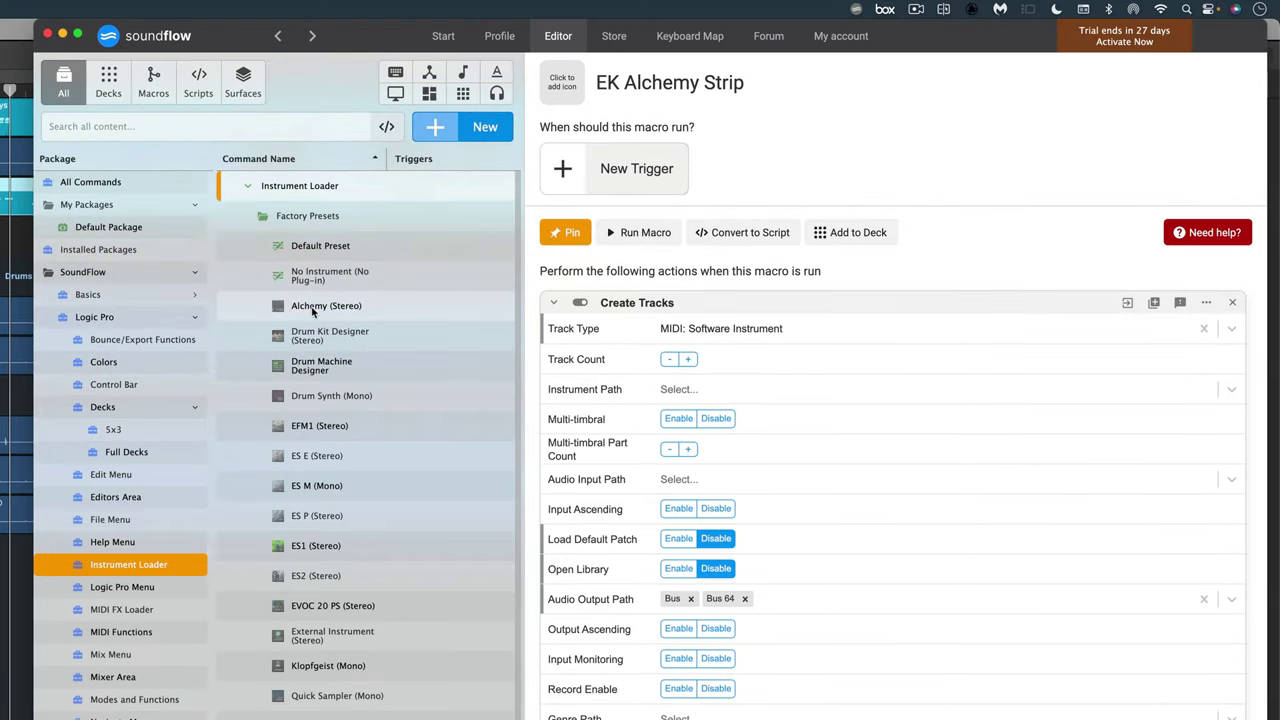
pyautogui.click(331, 306)
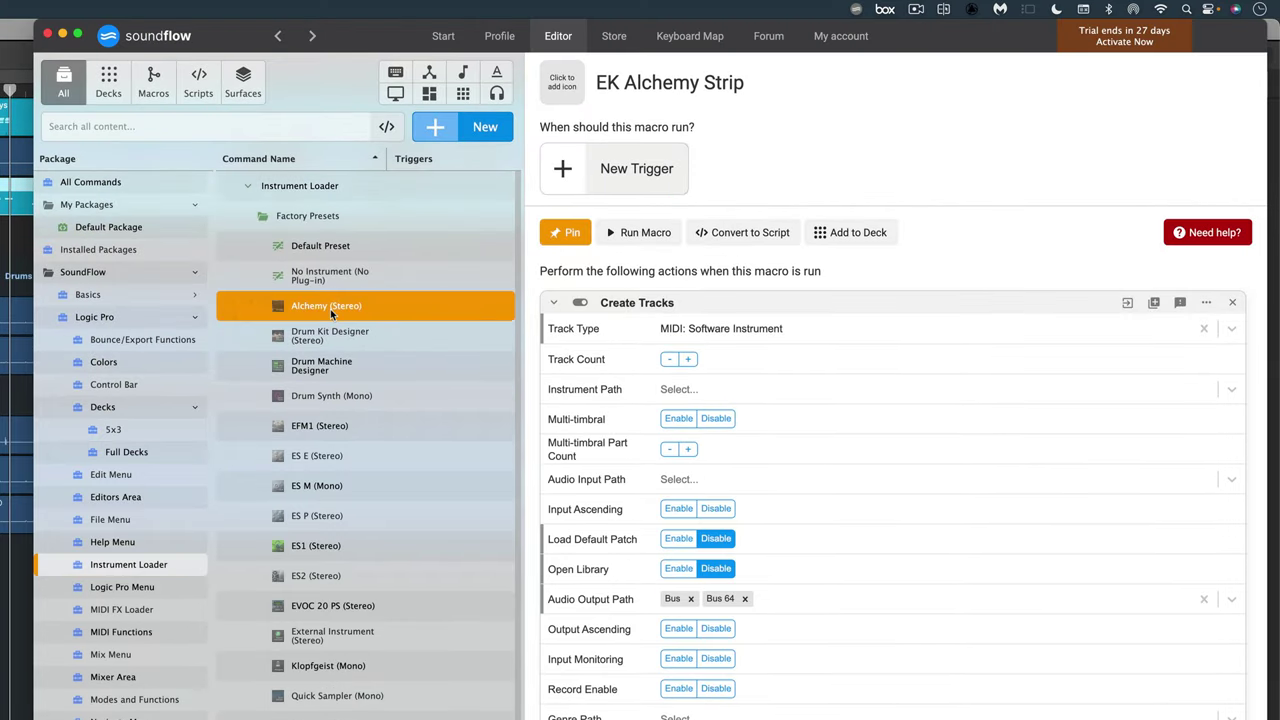
pyautogui.moveTo(331, 306); pyautogui.dragTo(610, 555)
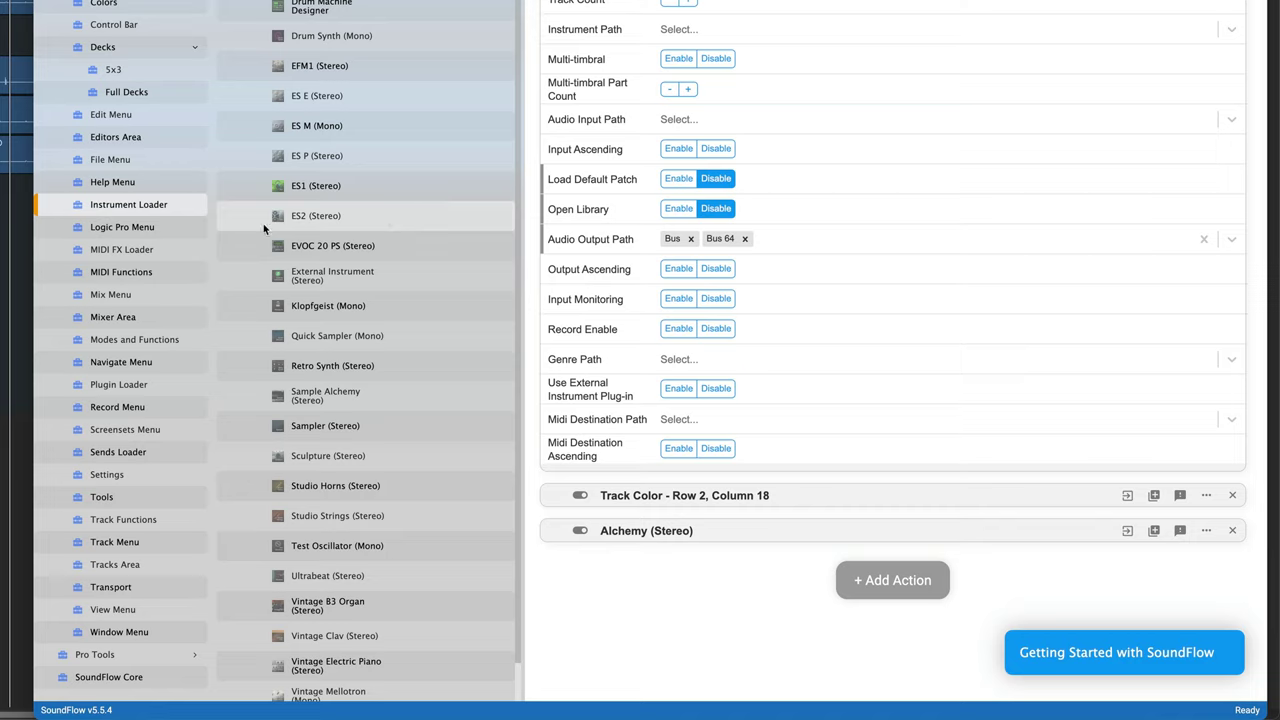
pyautogui.click(119, 252)
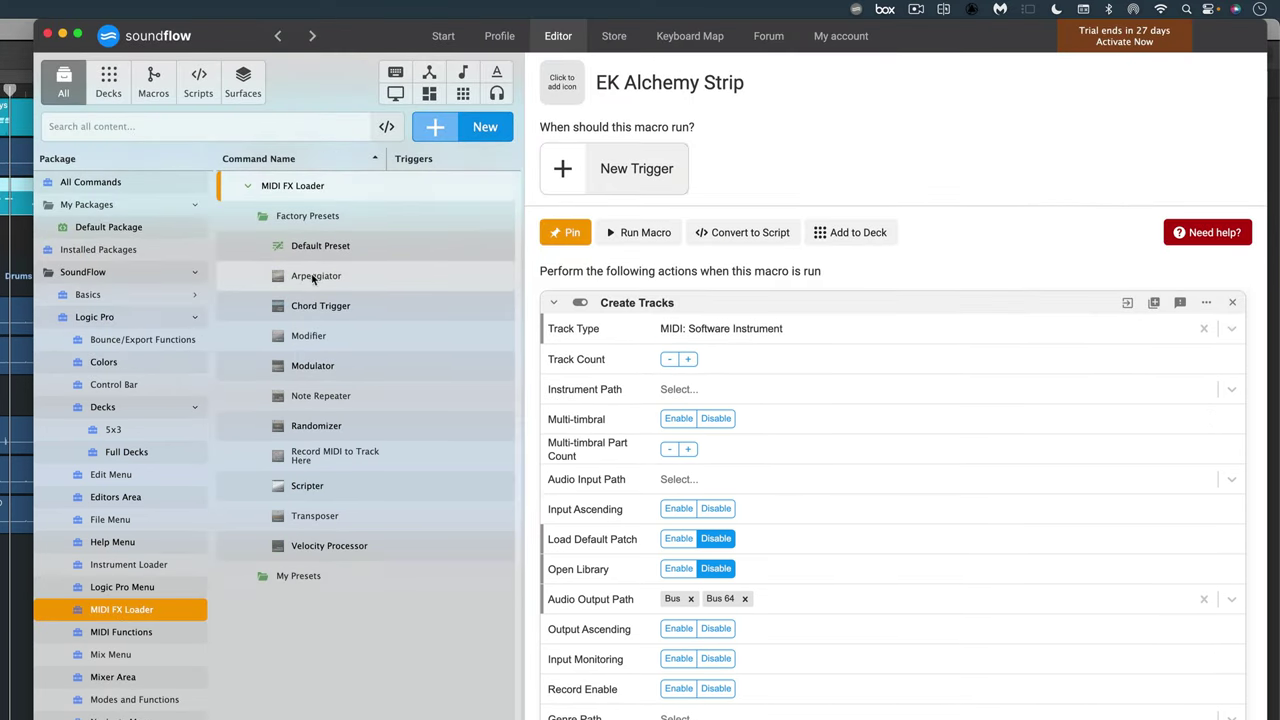
pyautogui.moveTo(313, 280); pyautogui.dragTo(657, 586)
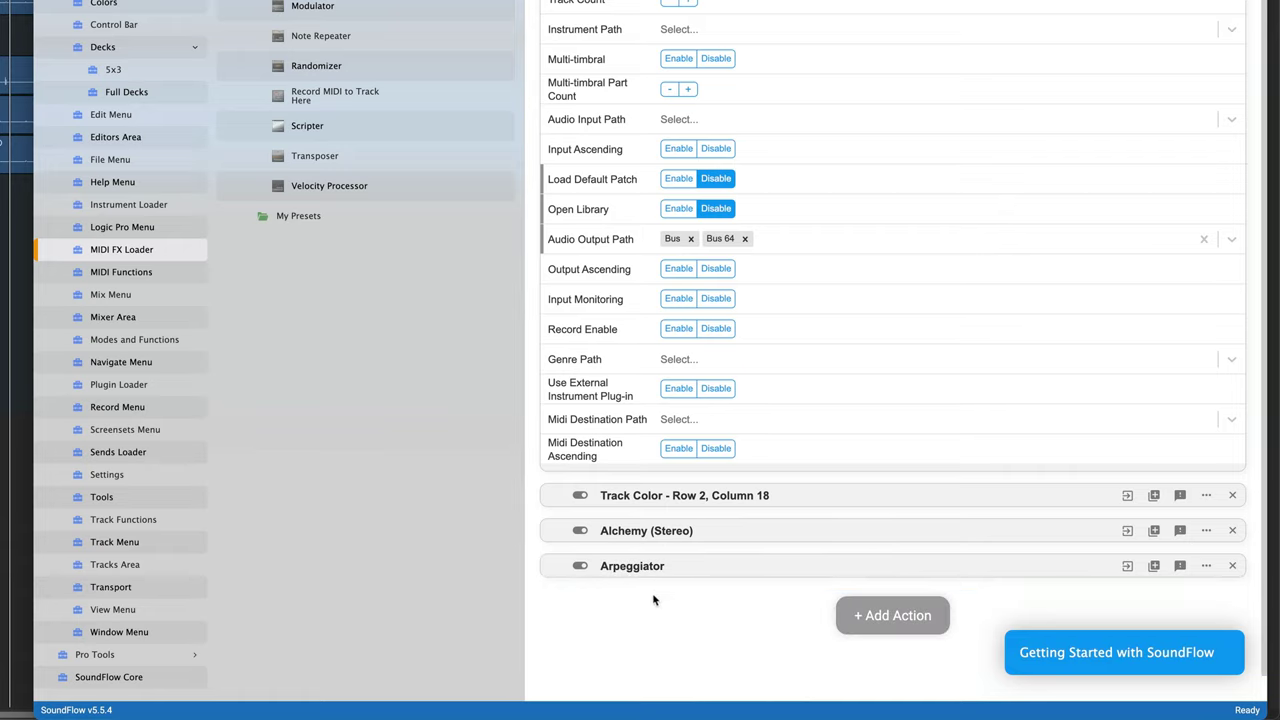
# Step: Add the Compressor and Vintage Console EQ commands from the Logic Pro Plugin Loader below the Arpeggiator action
pyautogui.click(118, 388)
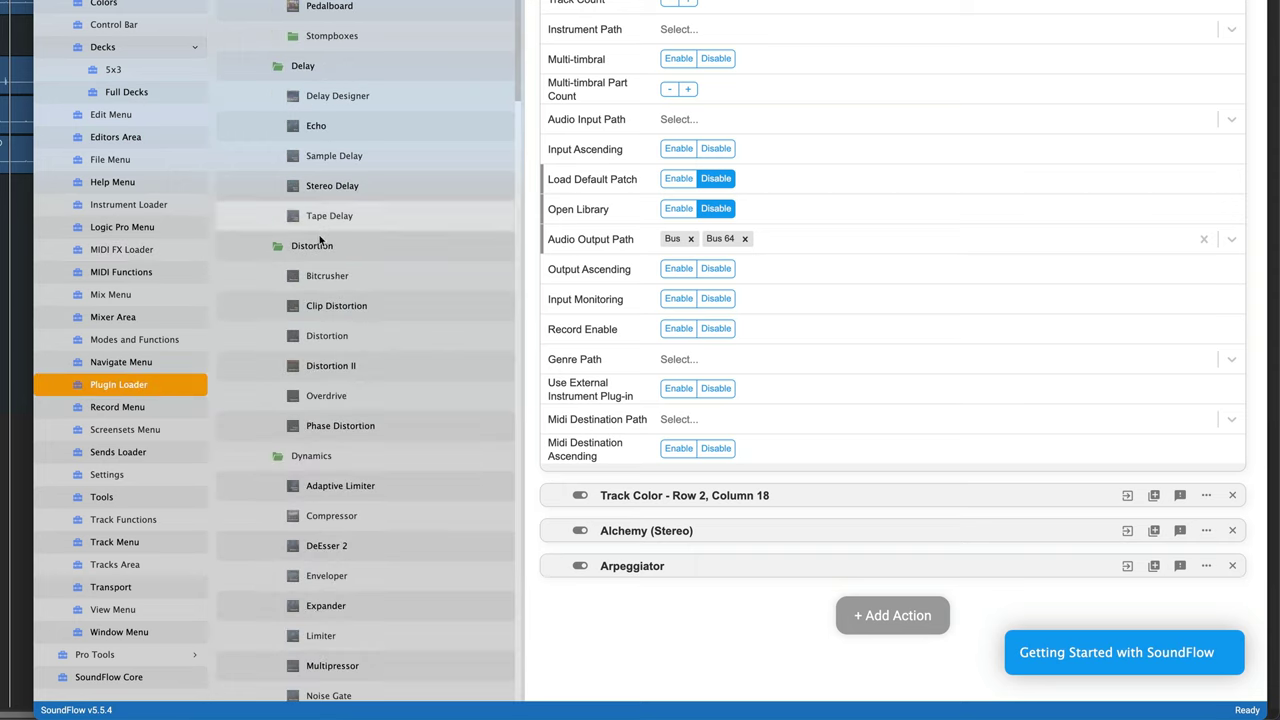
pyautogui.scroll(-3, 320, 320)
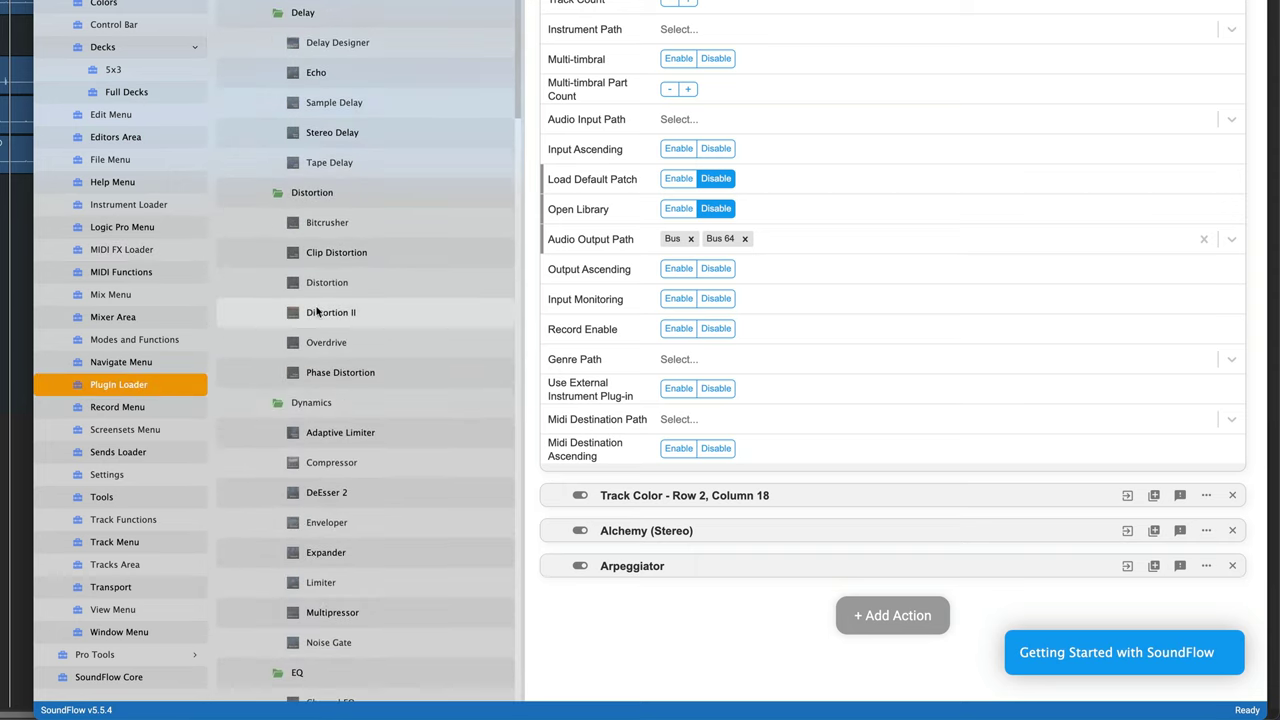
pyautogui.moveTo(336, 378); pyautogui.dragTo(658, 617)
pyautogui.scroll(-8, 358, 423)
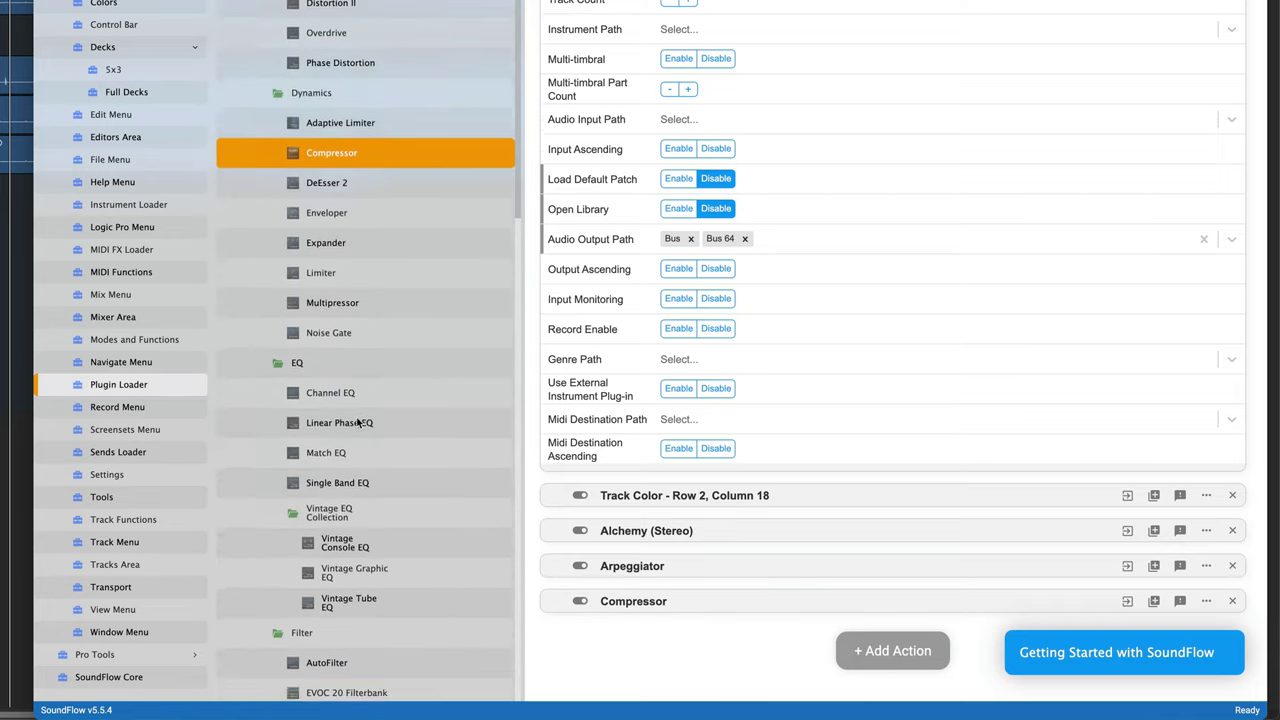
pyautogui.scroll(-2, 354, 420)
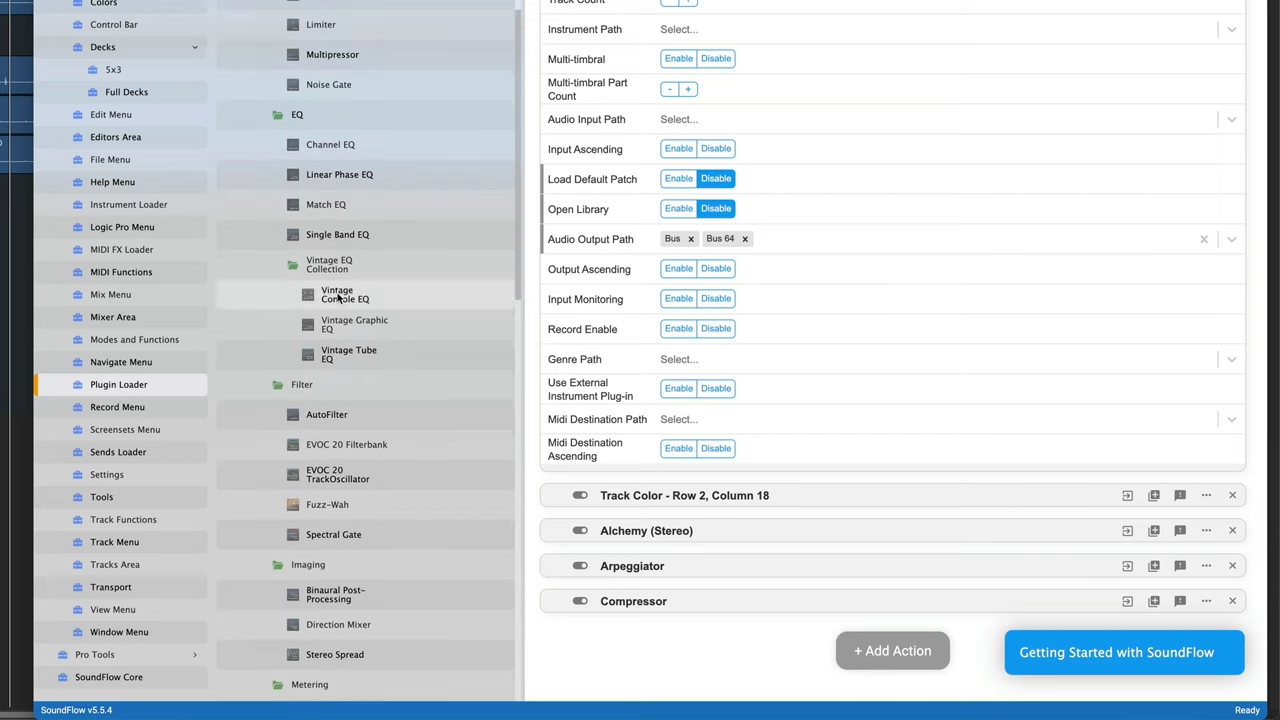
pyautogui.moveTo(345, 294); pyautogui.dragTo(679, 652)
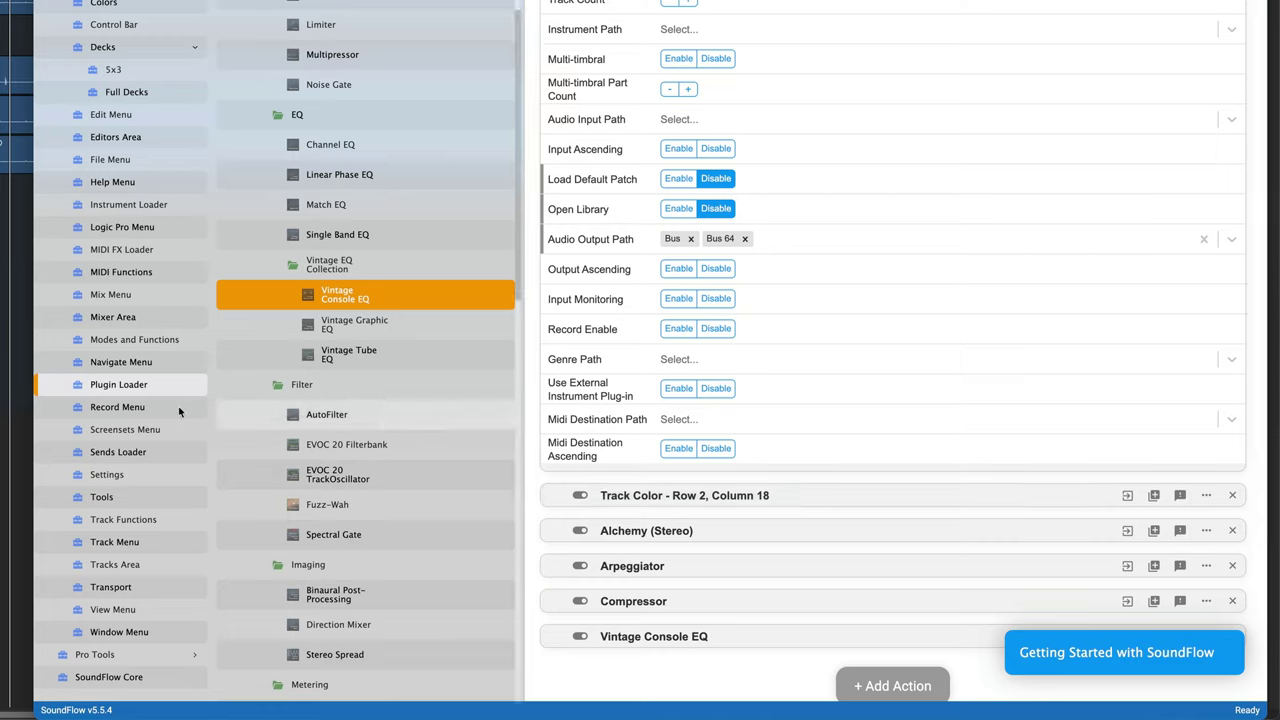
# Step: Add the Bus 8 command from the Logic Pro Sends Loader below the Vintage Console EQ action
pyautogui.click(119, 451)
pyautogui.moveTo(302, 155); pyautogui.dragTo(677, 681)
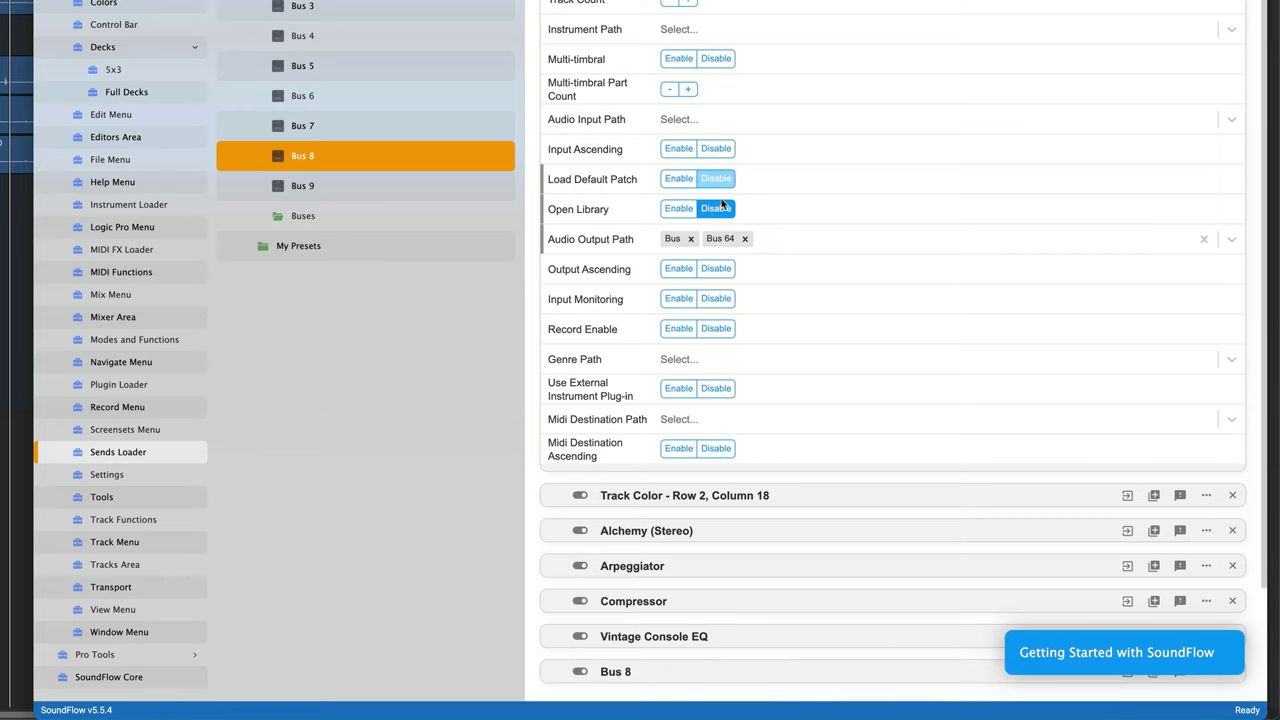
pyautogui.scroll(-3, 714, 294)
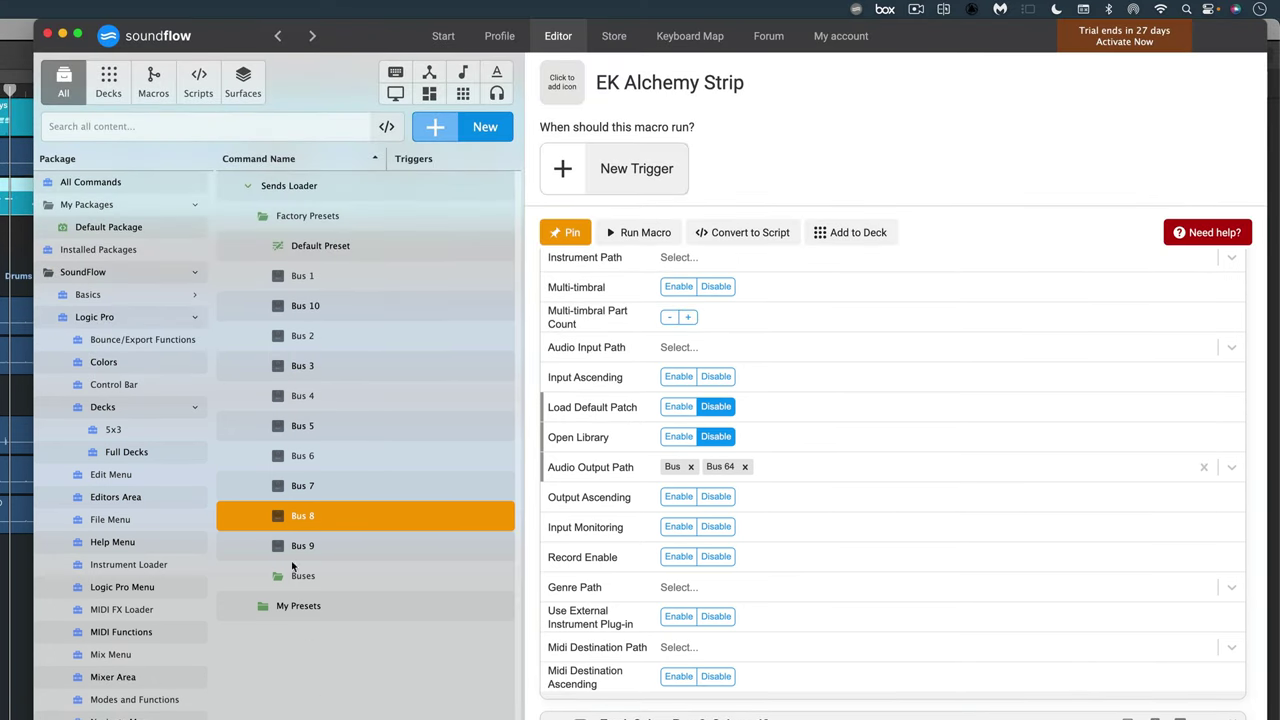
# Step: Search all content for "close all" and add Logic Pro's Close All Floating Windows command as the macro's last action
pyautogui.click(97, 126)
pyautogui.write('close al')
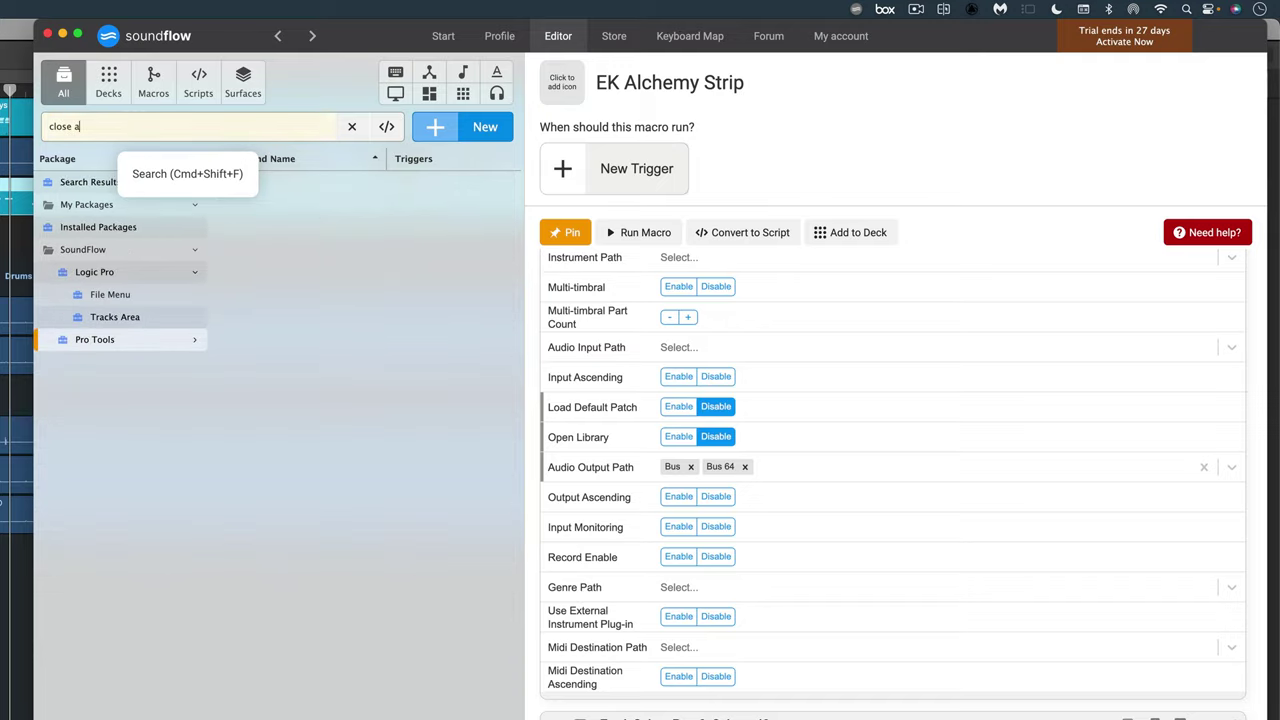
pyautogui.write('l')
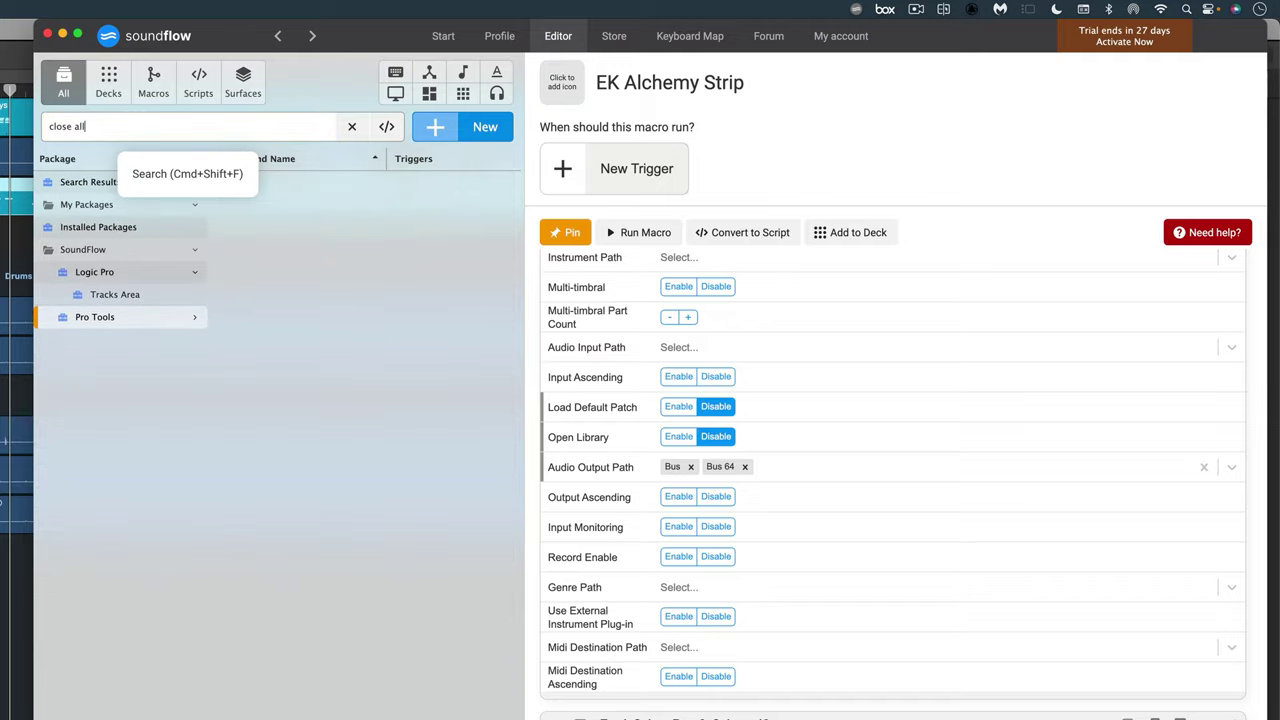
pyautogui.click(91, 205)
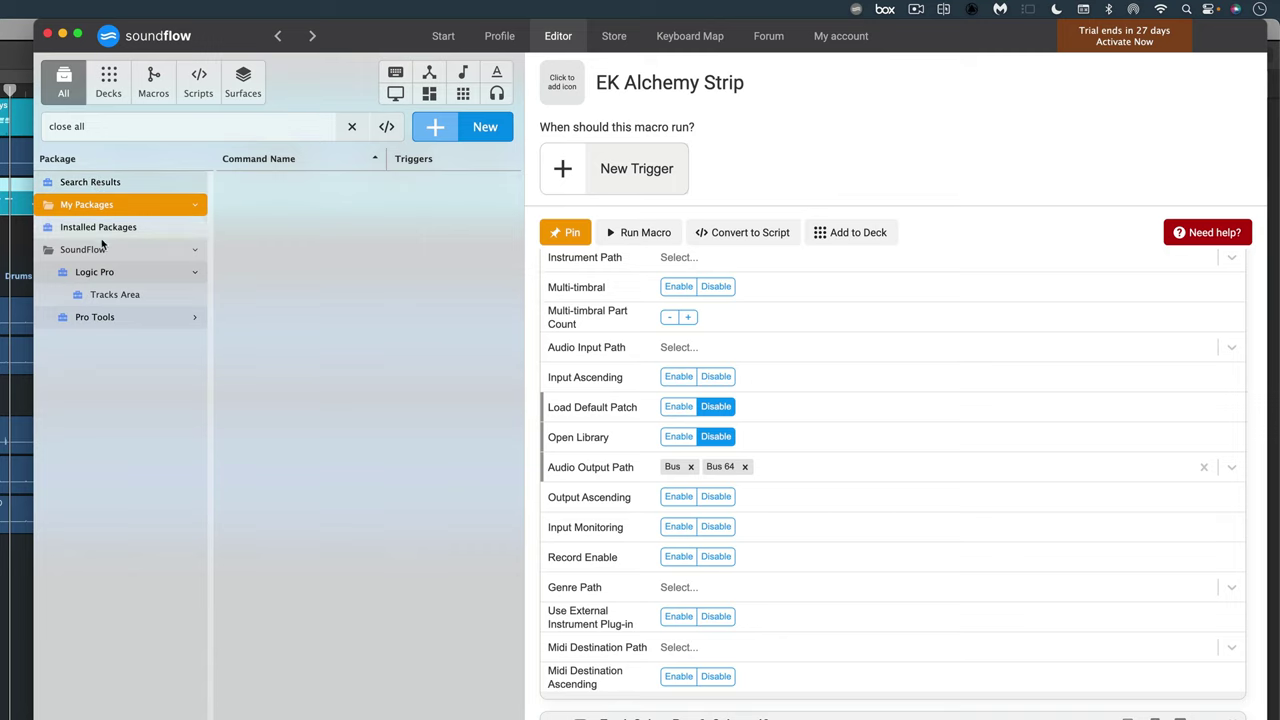
pyautogui.click(100, 227)
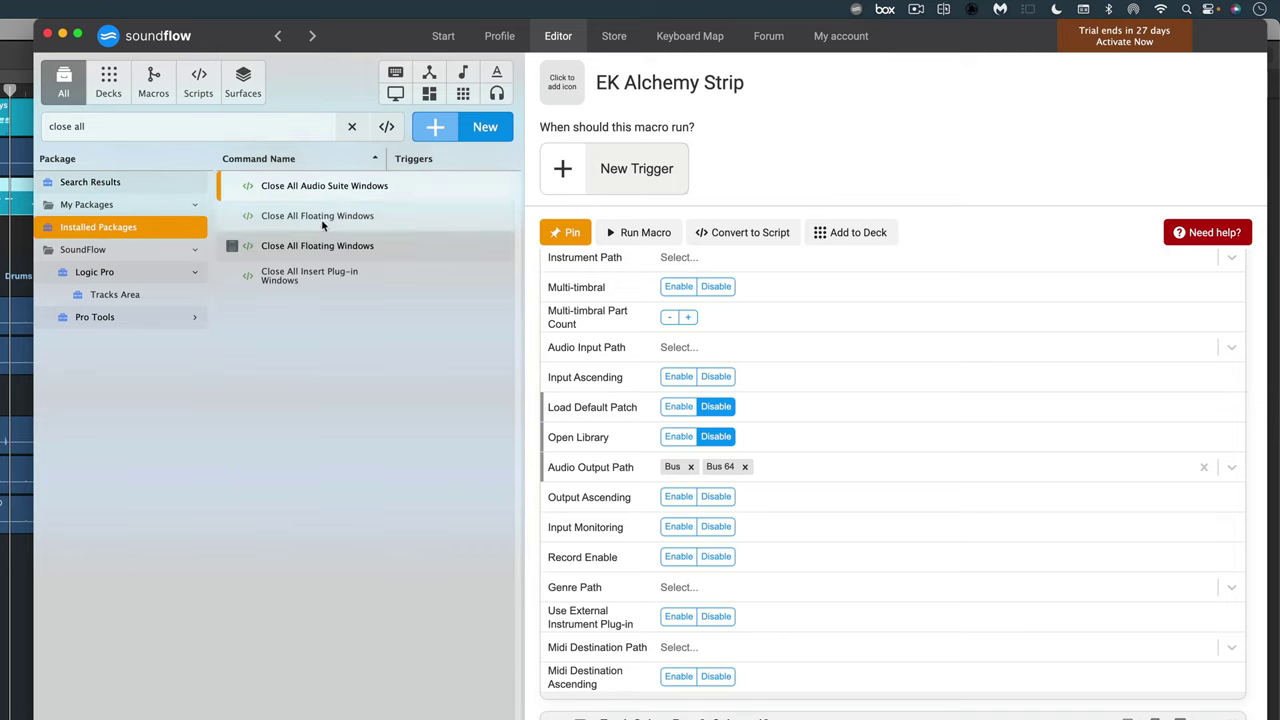
pyautogui.moveTo(300, 248); pyautogui.dragTo(679, 626)
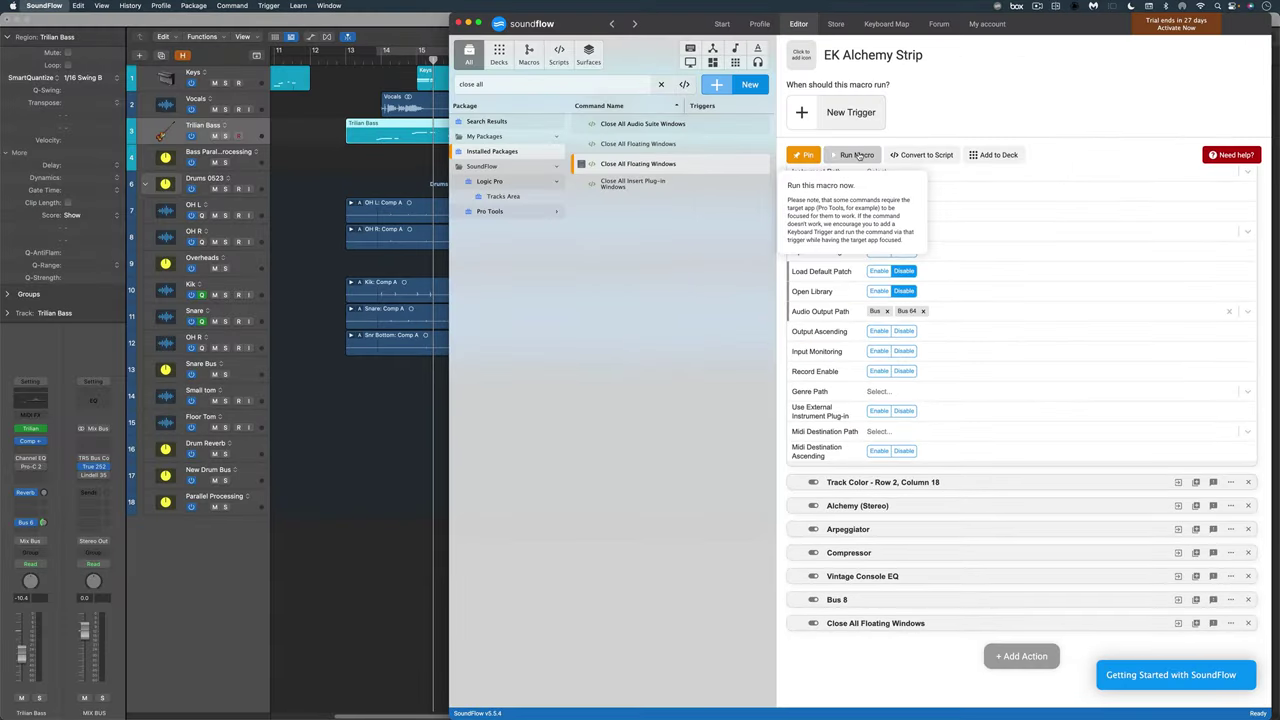
# Step: Run the EK Alchemy Strip macro and check the new instrument track's output bus assignment in Logic Pro
pyautogui.click(857, 155)
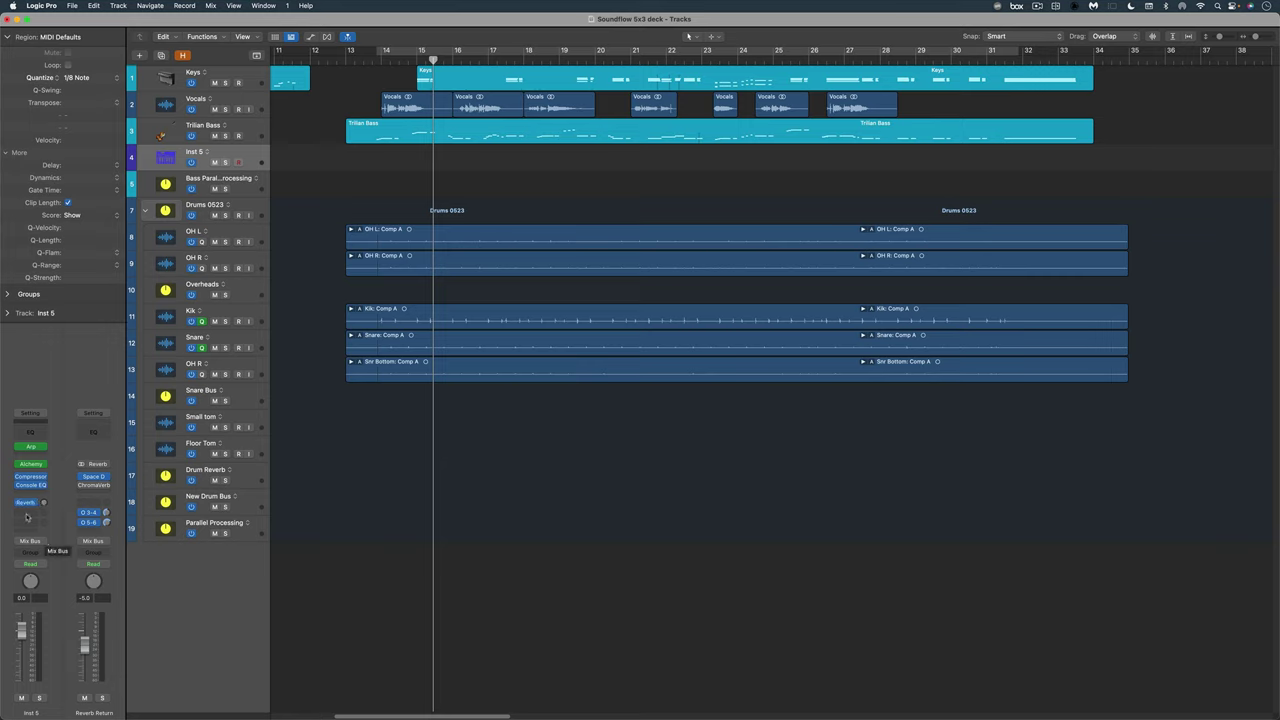
pyautogui.click(38, 541)
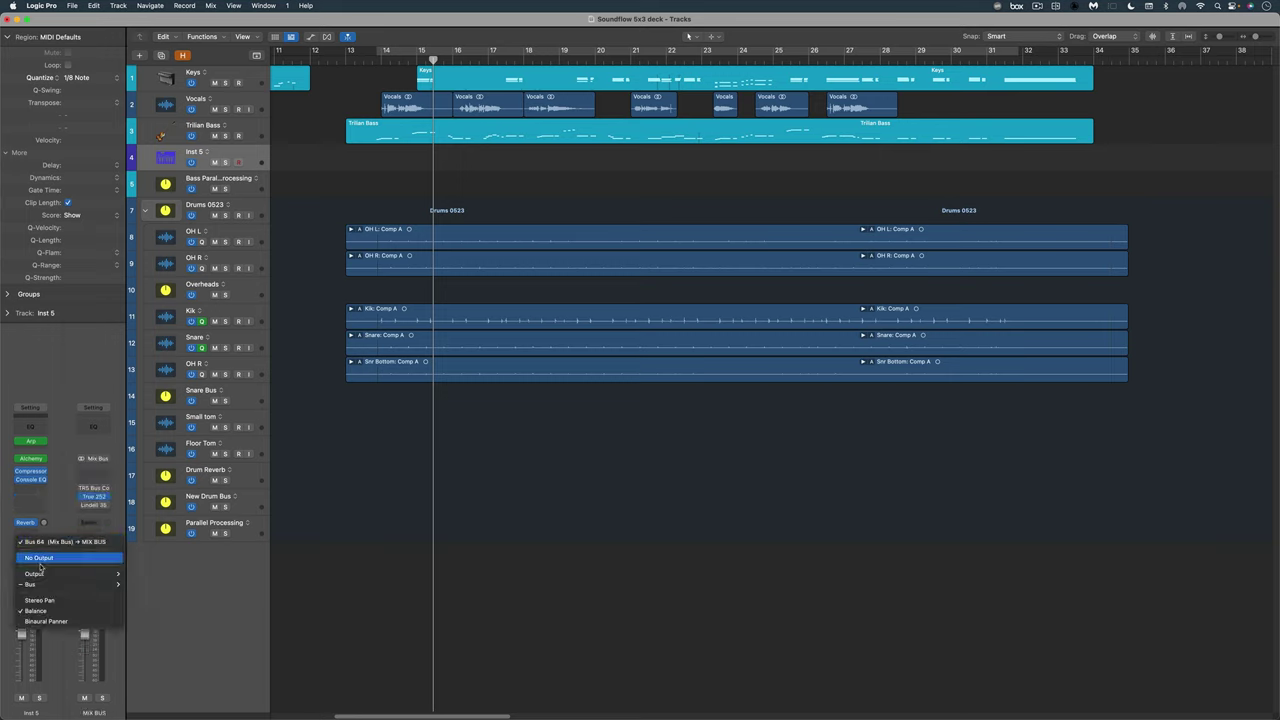
pyautogui.moveTo(45, 584)
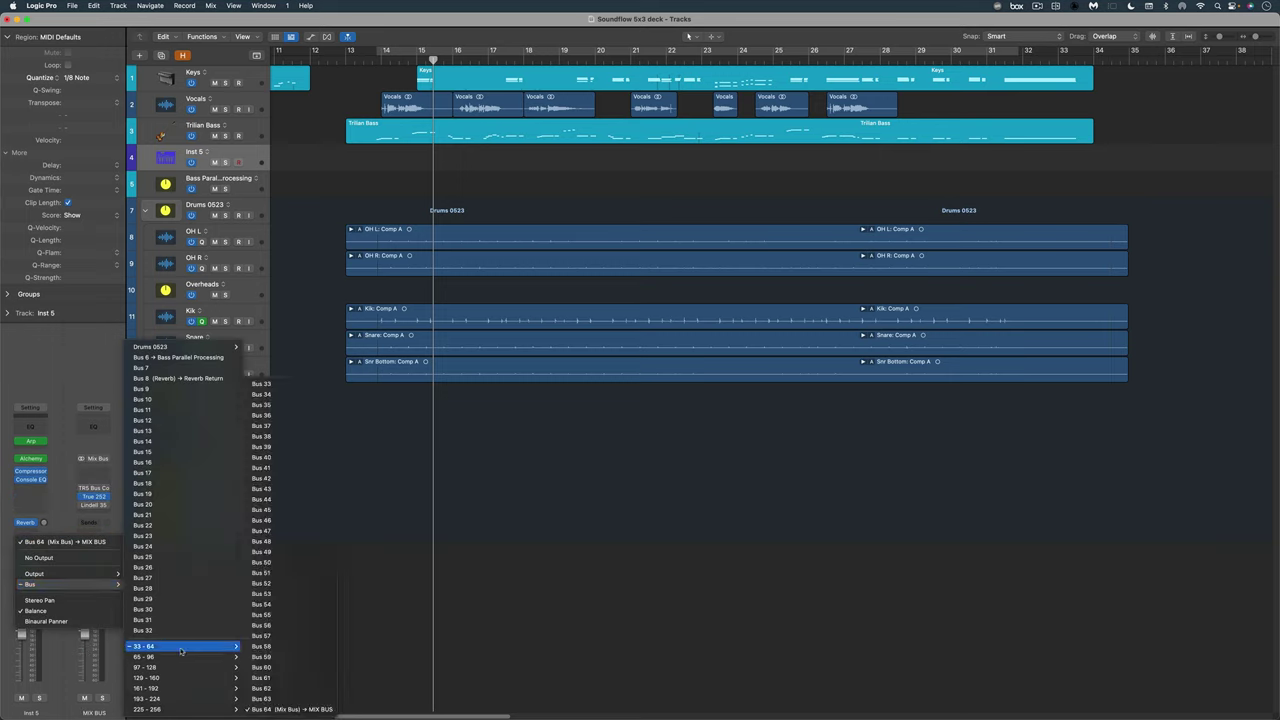
pyautogui.click(461, 579)
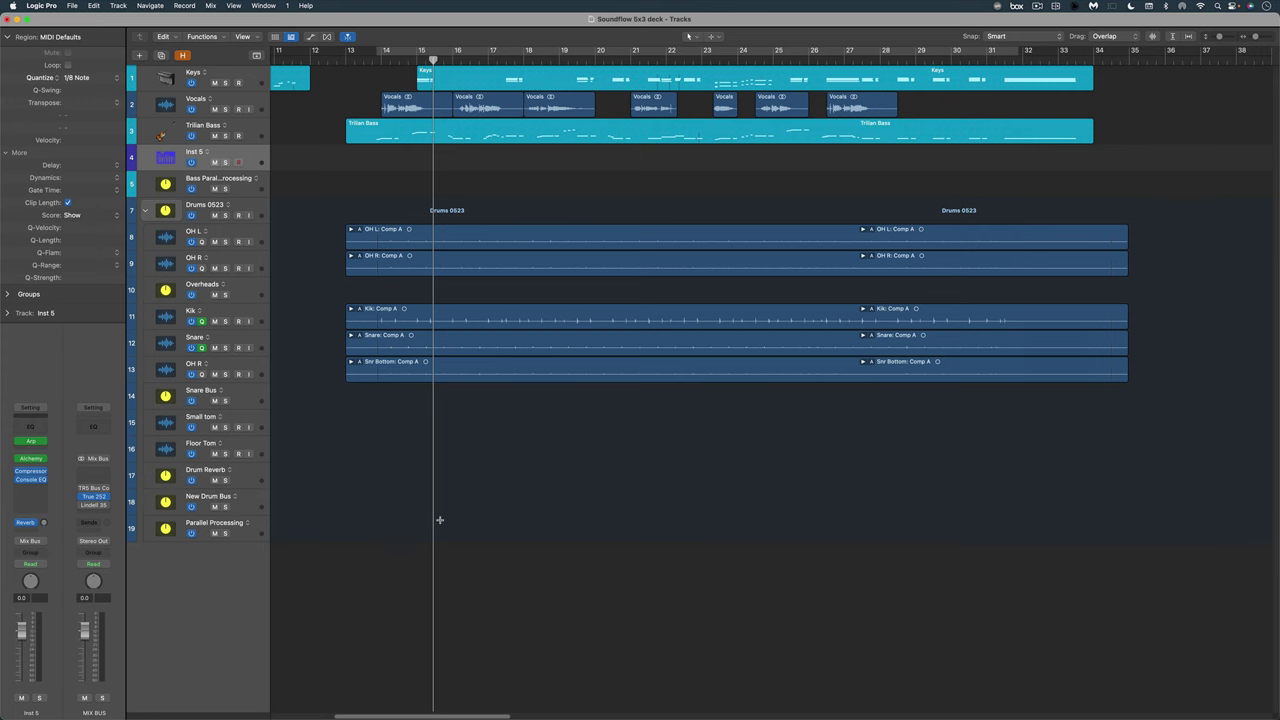
# Step: Switch back to SoundFlow and unpin the EK Alchemy Strip macro
pyautogui.press('super+Tab')
pyautogui.press('super+Tab')
pyautogui.press('super+Tab')
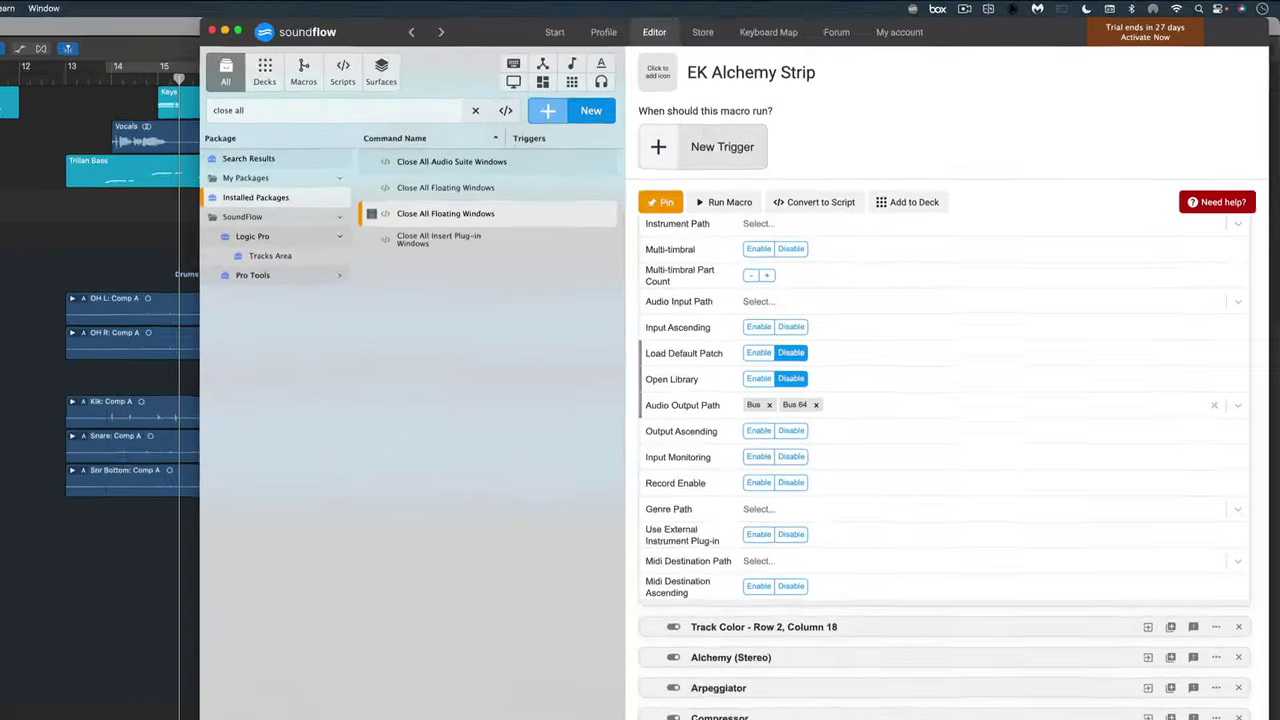
pyautogui.click(805, 161)
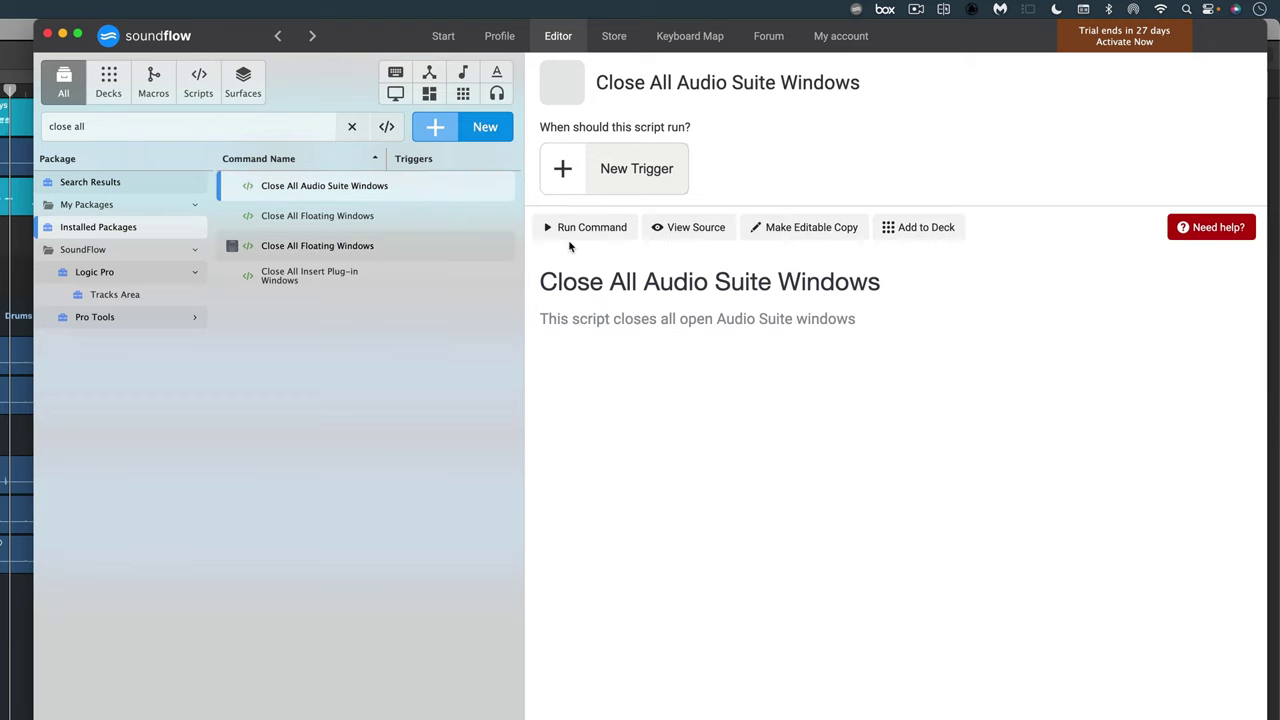
# Step: Create a new deck named EK Custom Deck
pyautogui.click(440, 131)
pyautogui.click(419, 199)
pyautogui.write('EK Custom Deck')
pyautogui.press('Return')
# Step: Clear the content search, open EK Custom Deck from the Default Package, and place the EK Alchemy Strip macro in its first slot
pyautogui.click(352, 126)
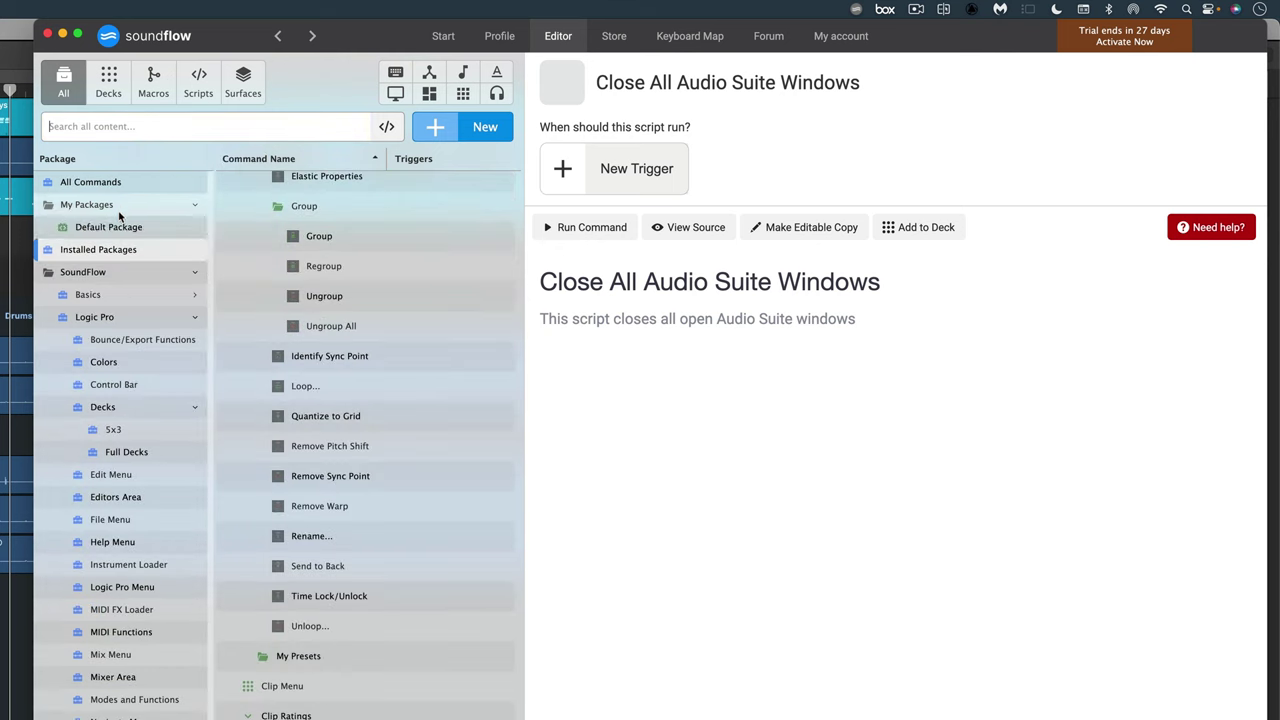
pyautogui.click(118, 226)
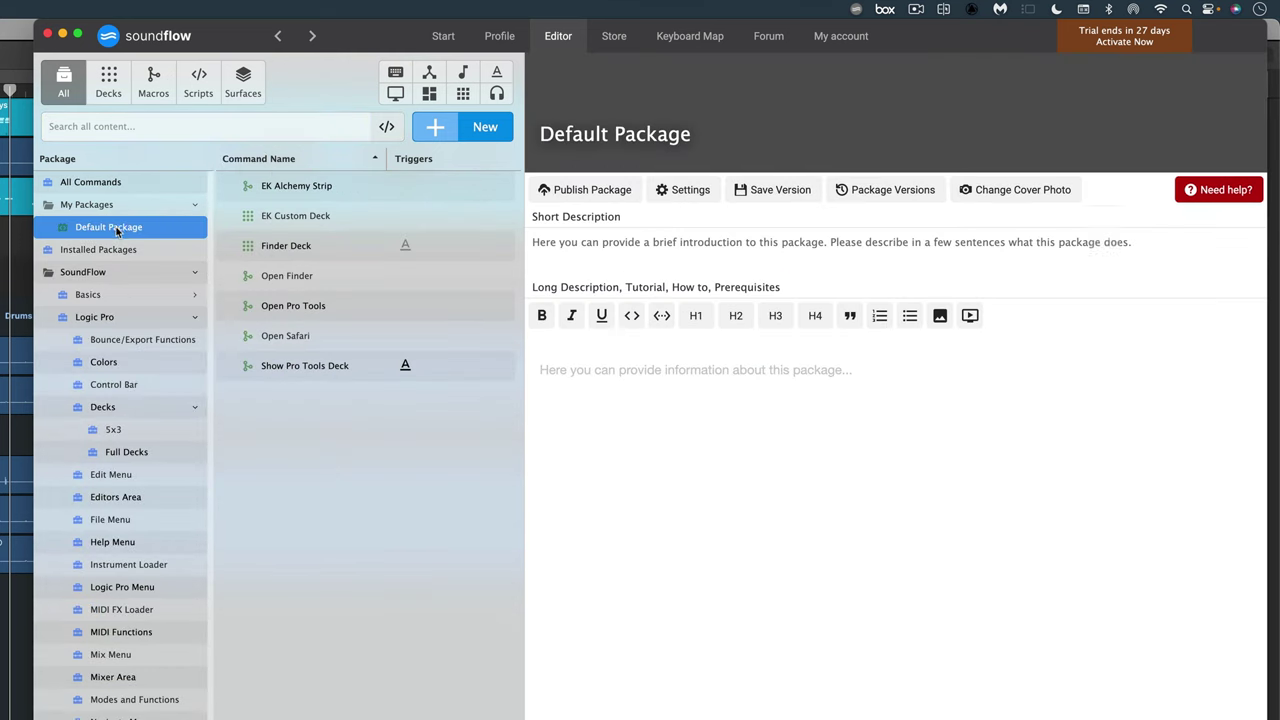
pyautogui.click(295, 216)
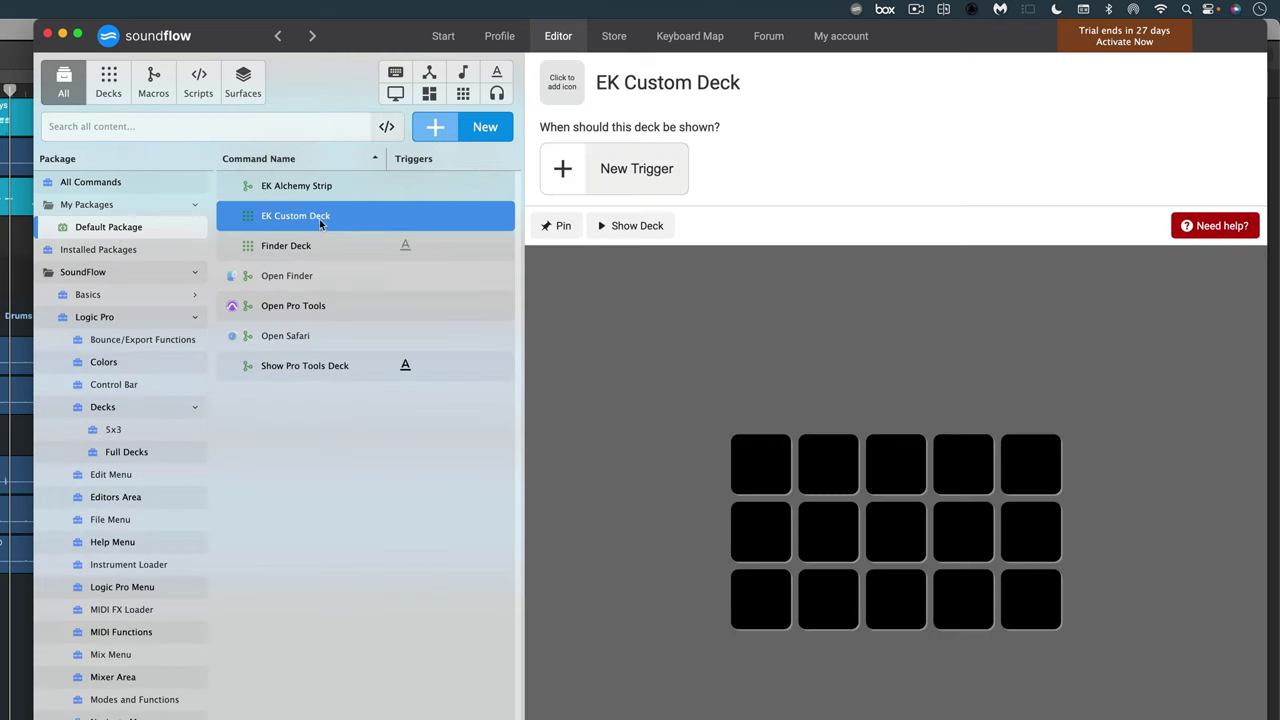
pyautogui.moveTo(297, 187); pyautogui.dragTo(754, 477)
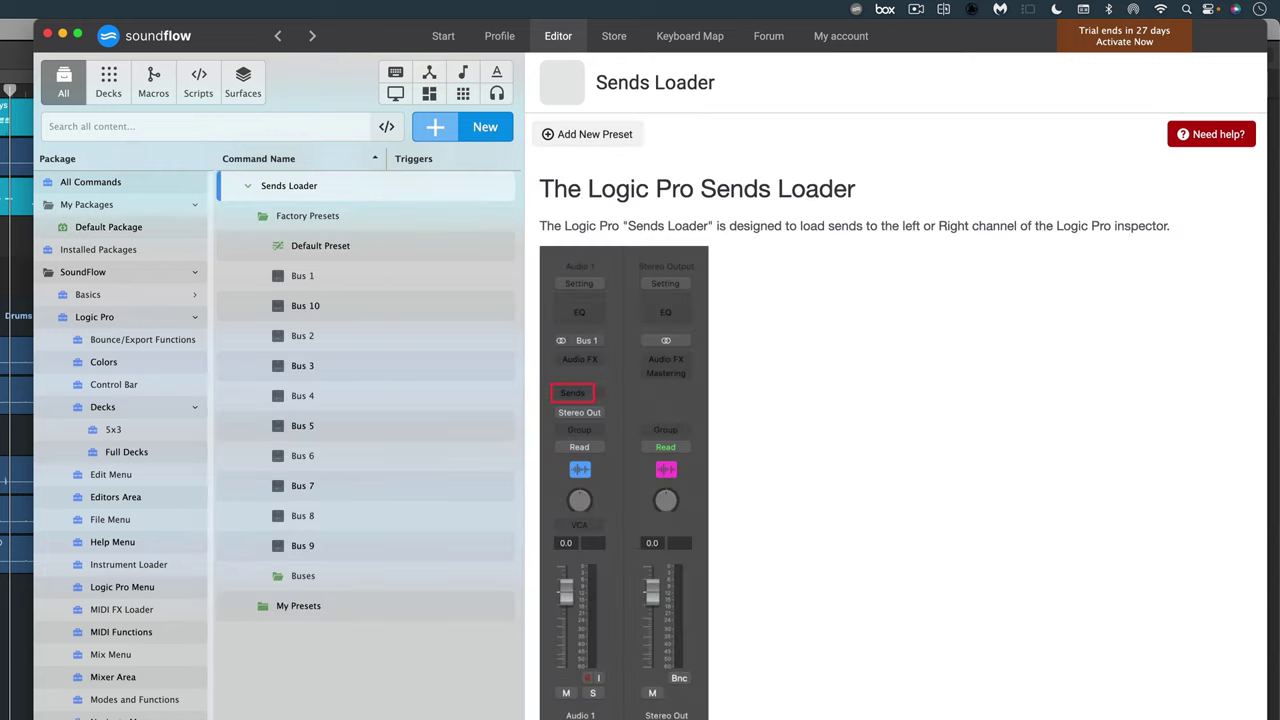
# Step: Reopen EK Custom Deck from the Default Package and pin it
pyautogui.click(88, 228)
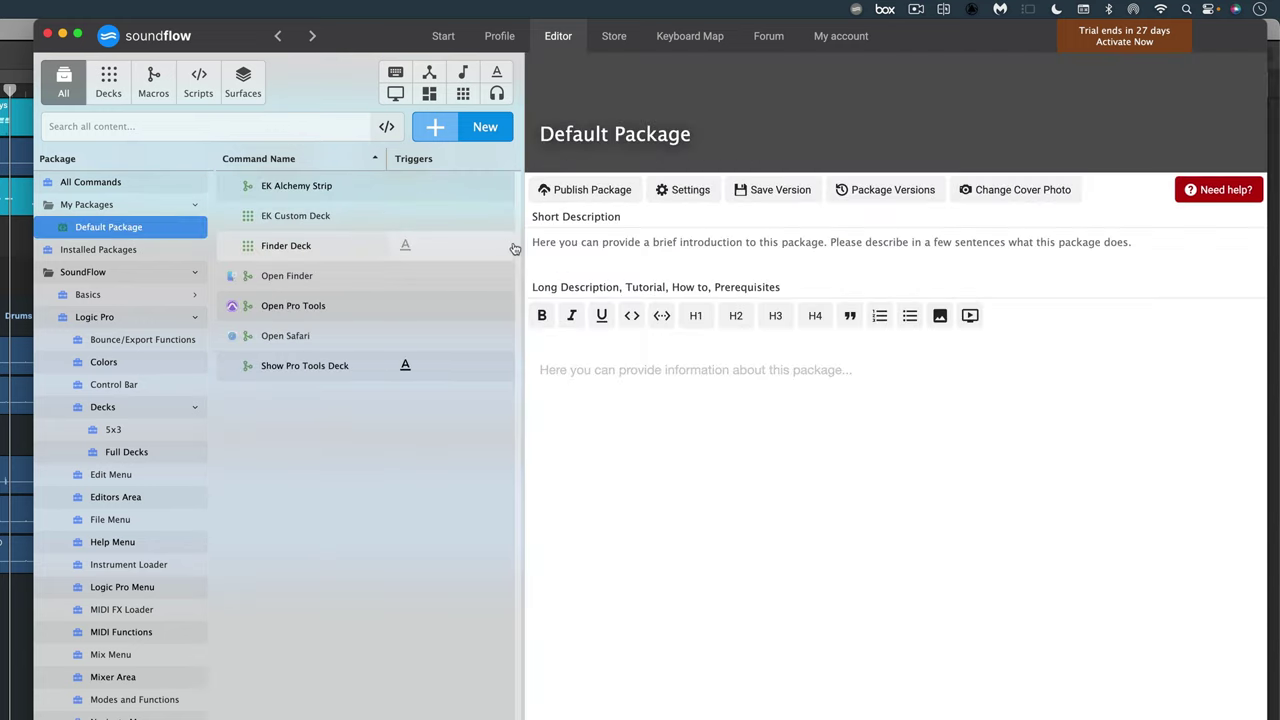
pyautogui.click(306, 215)
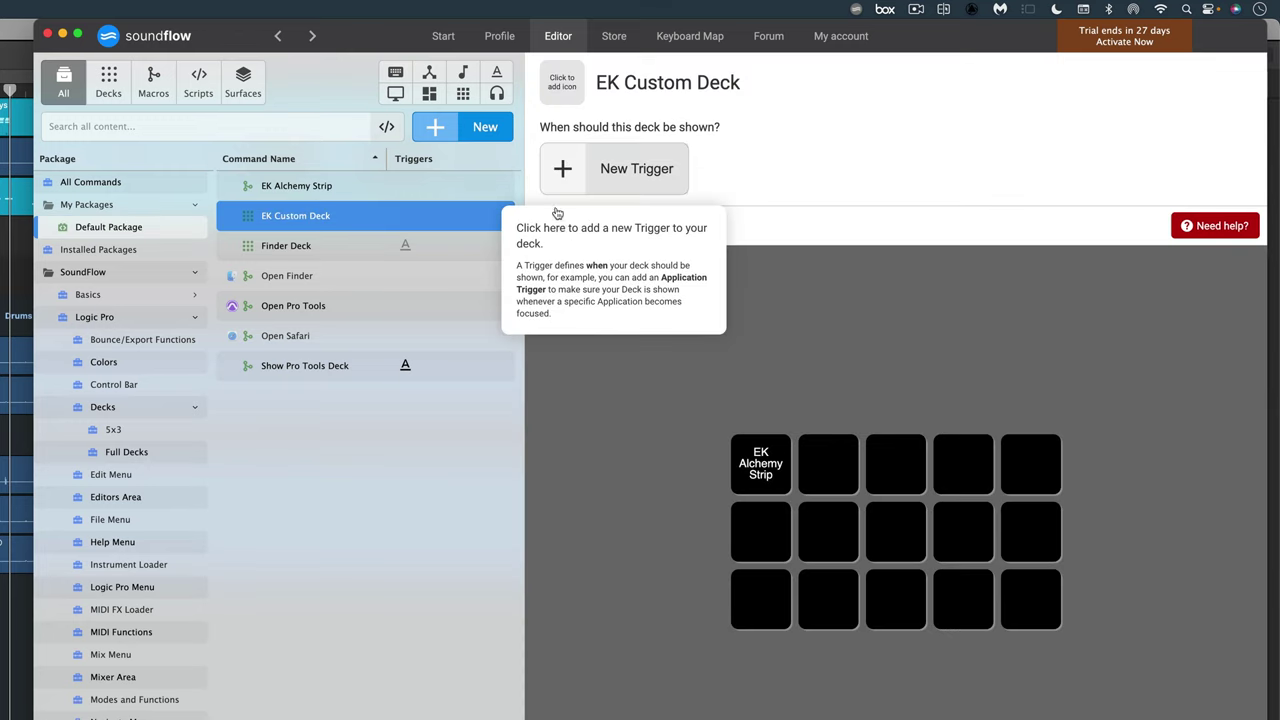
pyautogui.click(558, 228)
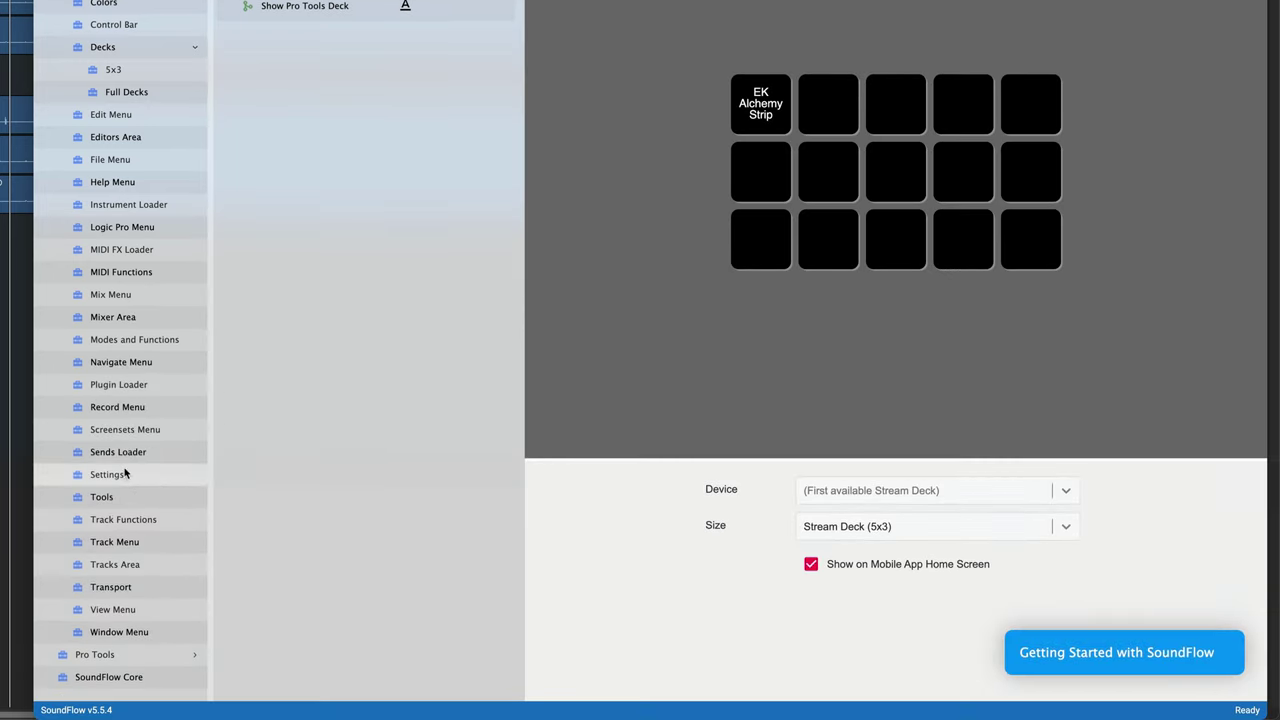
# Step: Place the Bus 9 send and the Tape Delay plug-in commands in the second and third slots of the deck's first row
pyautogui.click(127, 453)
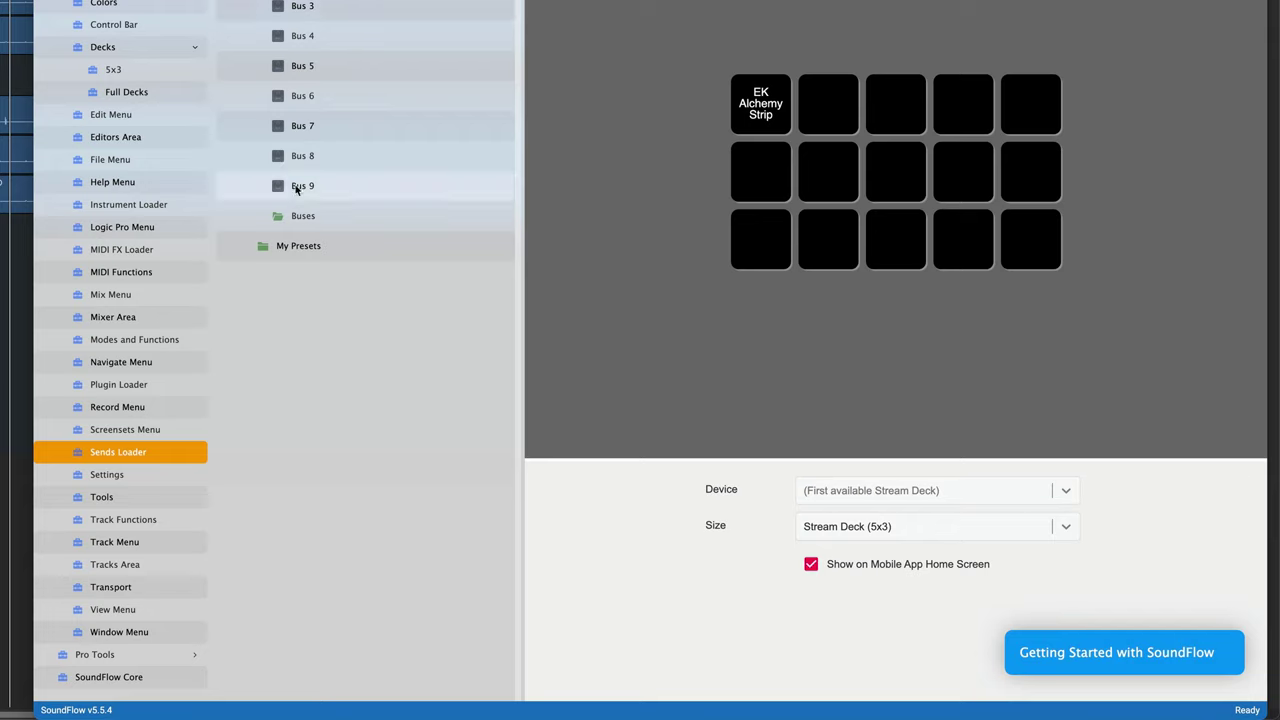
pyautogui.moveTo(294, 185); pyautogui.dragTo(808, 102)
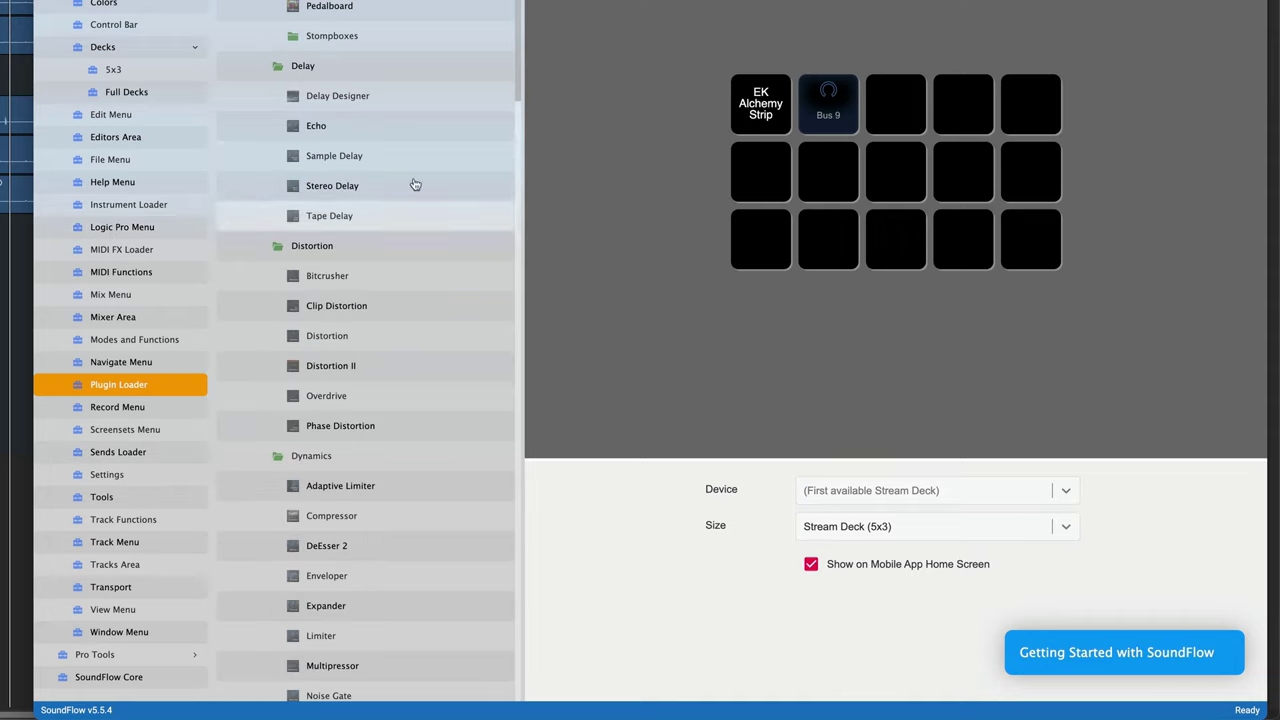
pyautogui.moveTo(330, 216); pyautogui.dragTo(898, 104)
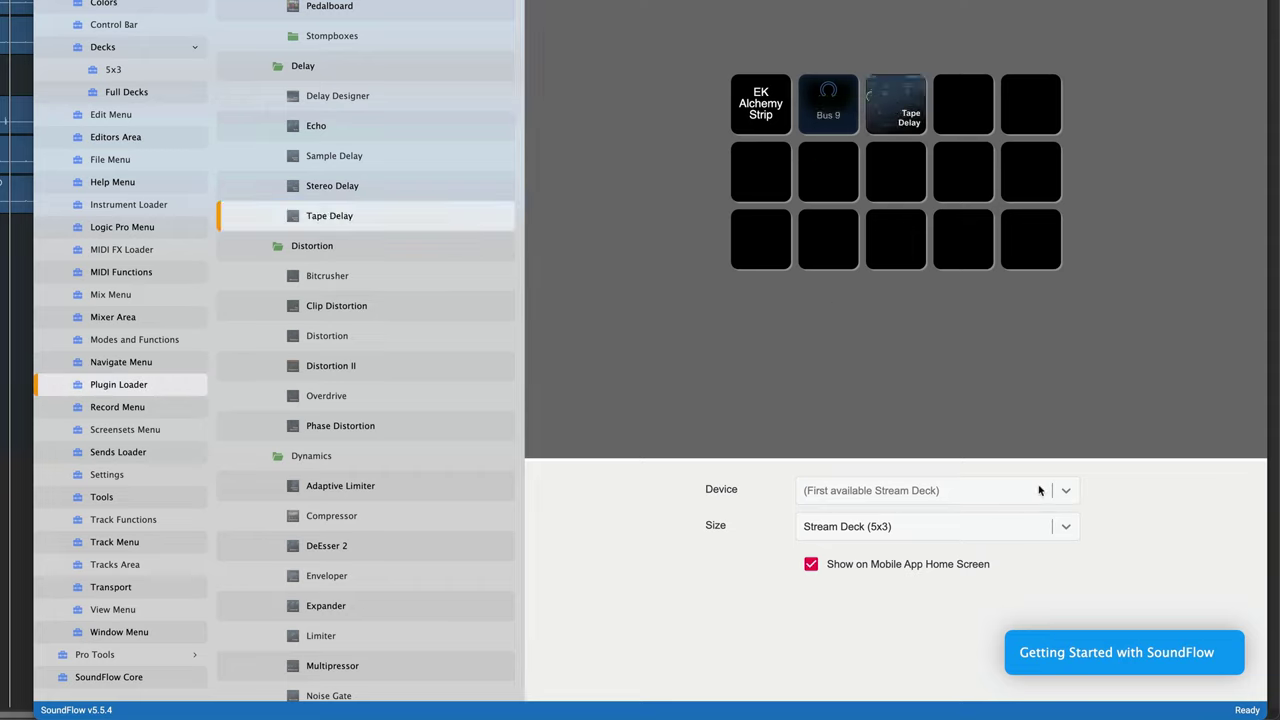
# Step: Set the device of EK Custom Deck to This Machine
pyautogui.click(1069, 491)
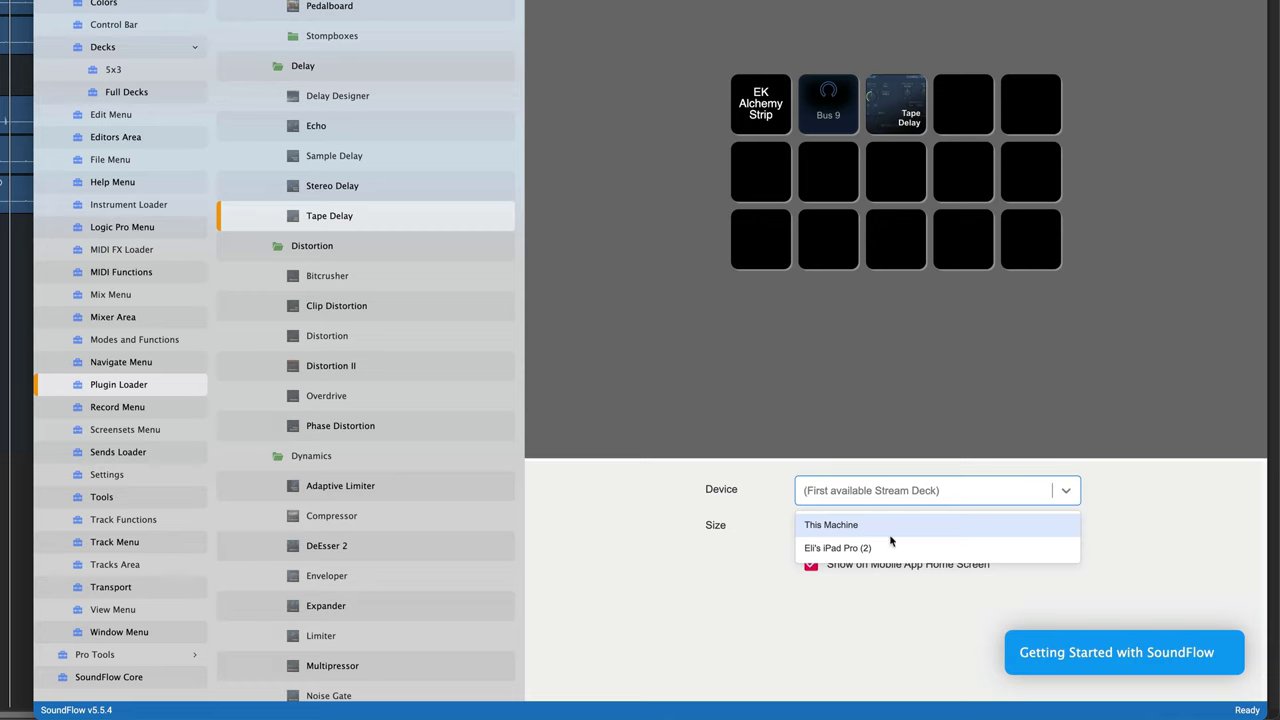
pyautogui.click(853, 527)
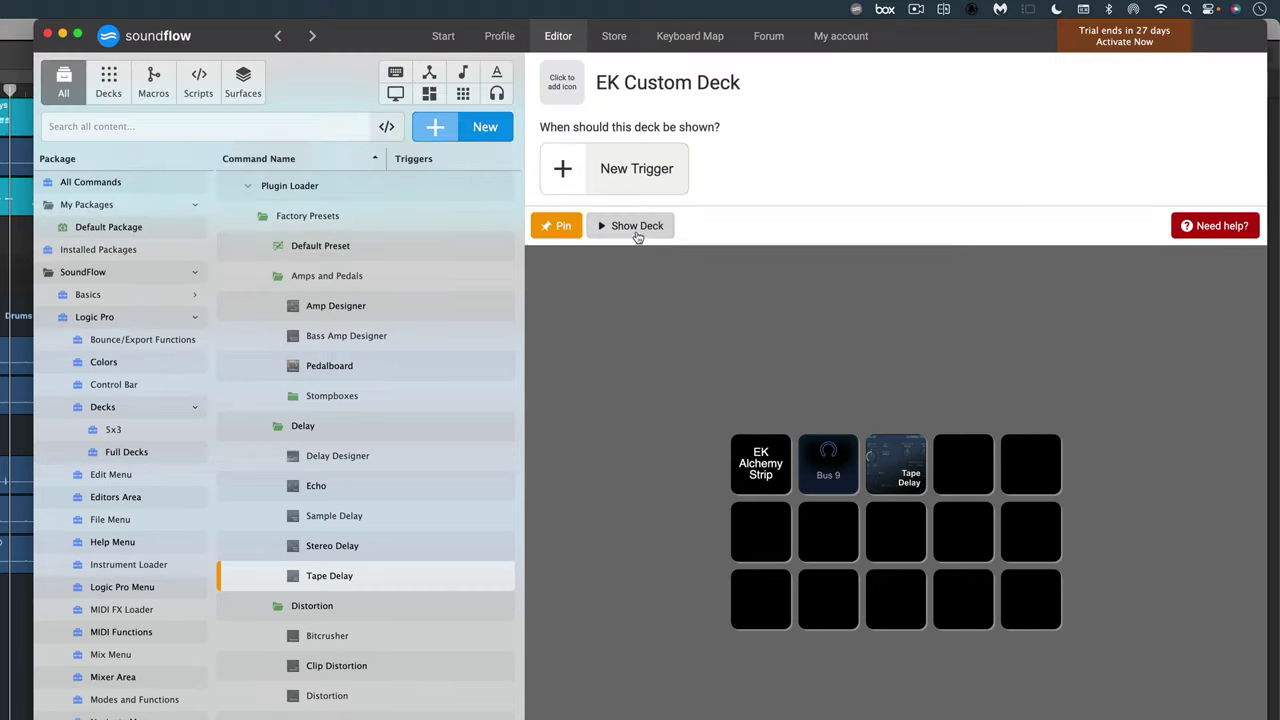
# Step: Show EK Custom Deck as a floating window, switch to Logic Pro, and move the deck to the empty area below the drum regions
pyautogui.click(634, 228)
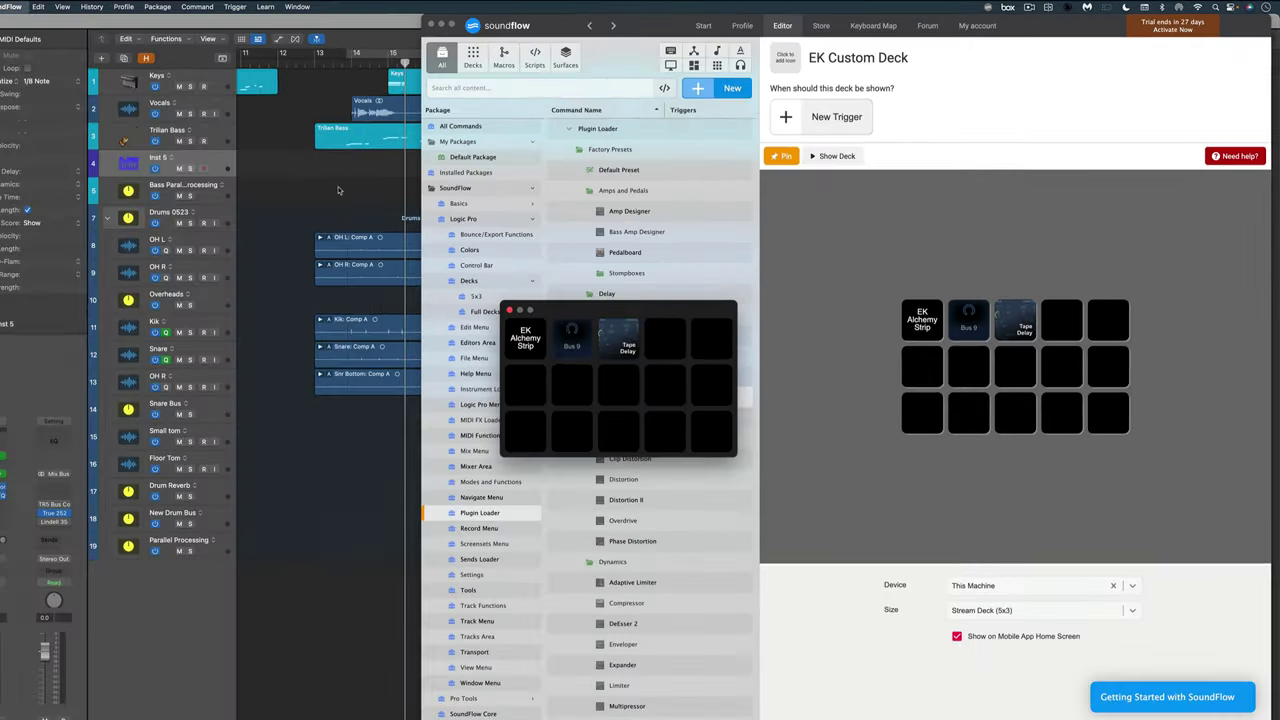
pyautogui.click(399, 197)
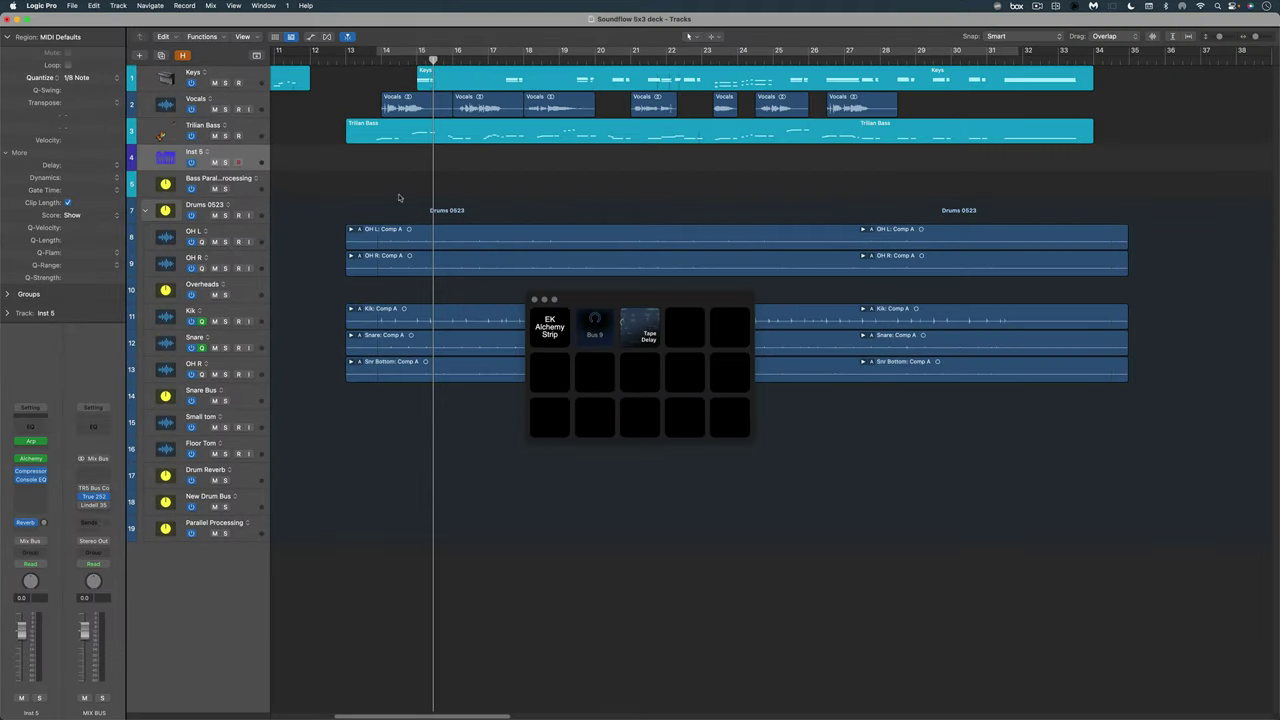
pyautogui.click(612, 303)
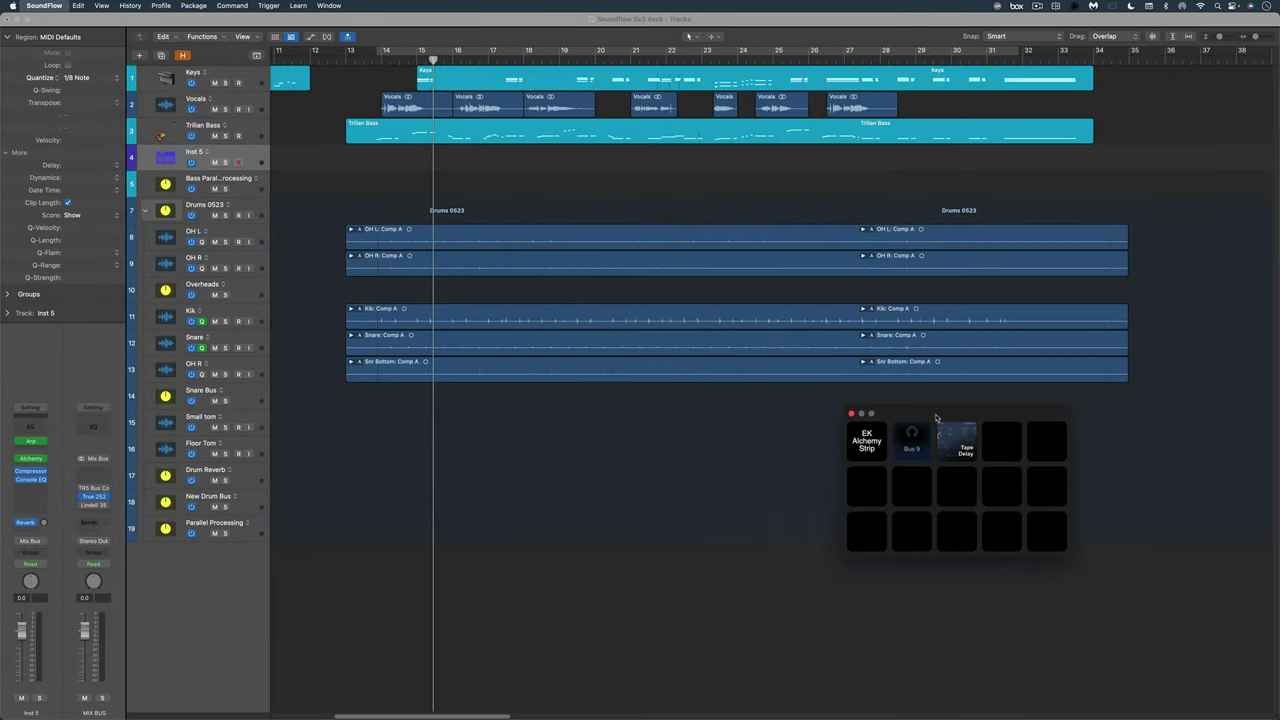
# Step: Use the deck to add a Bus 9 send to the Vocals track and load Tape Delay on the bus's aux channel
pyautogui.click(240, 99)
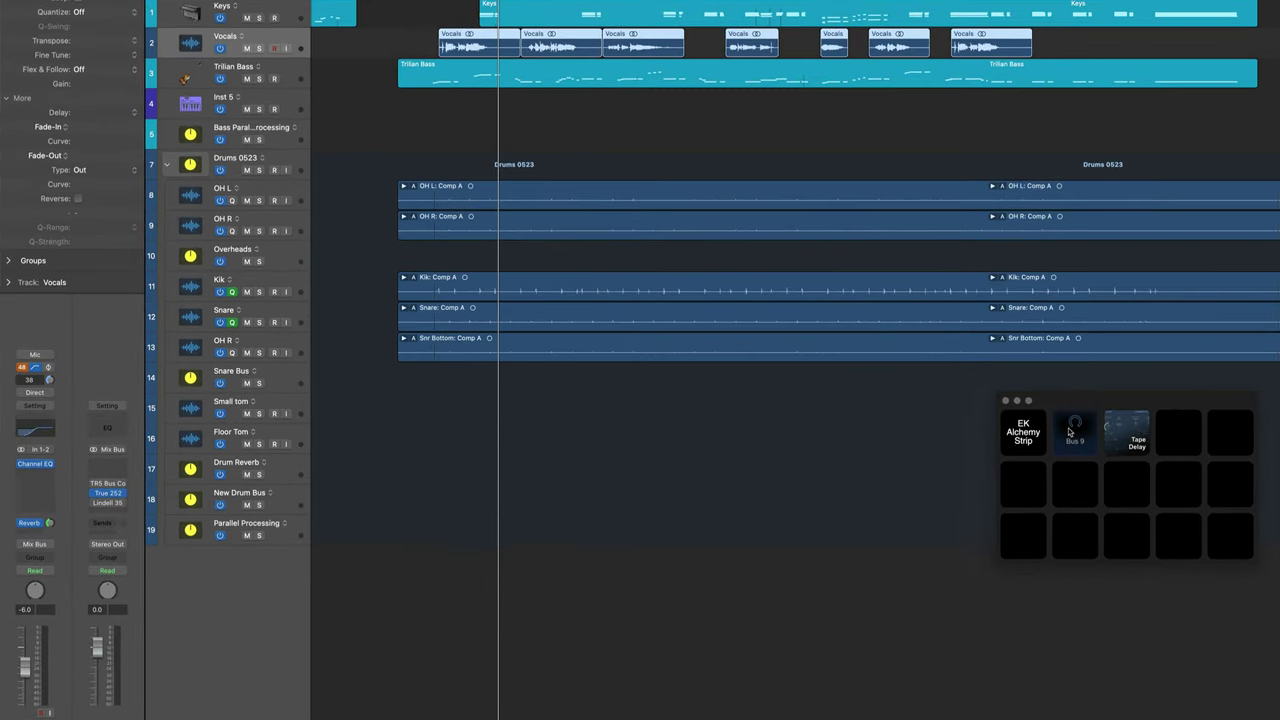
pyautogui.click(1076, 429)
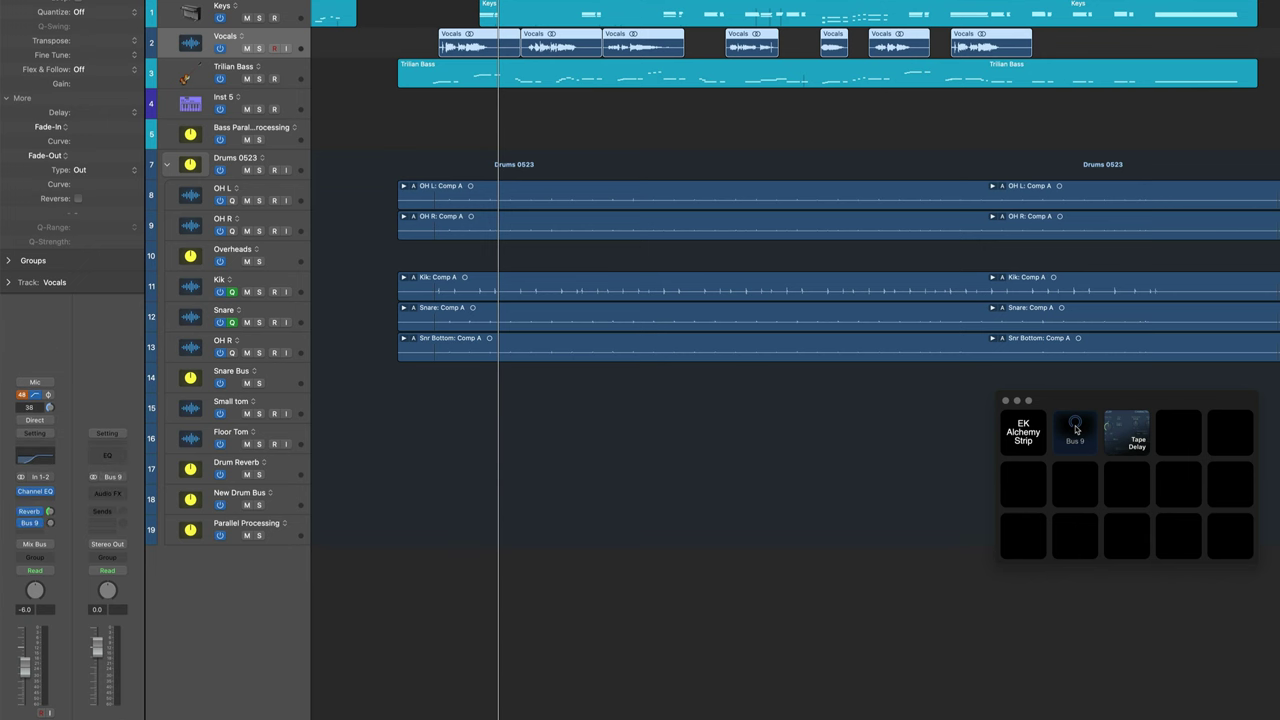
pyautogui.click(1134, 433)
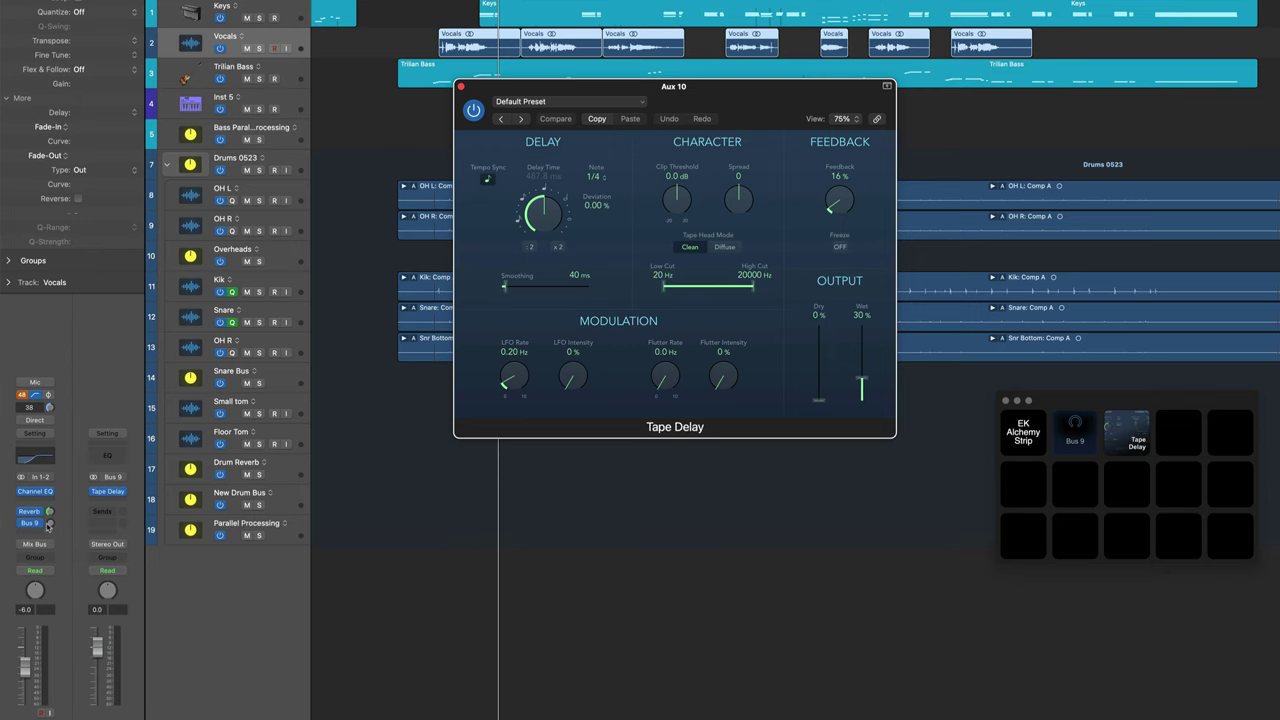
# Step: Run the EK Alchemy Strip macro from the floating deck
pyautogui.click(1055, 458)
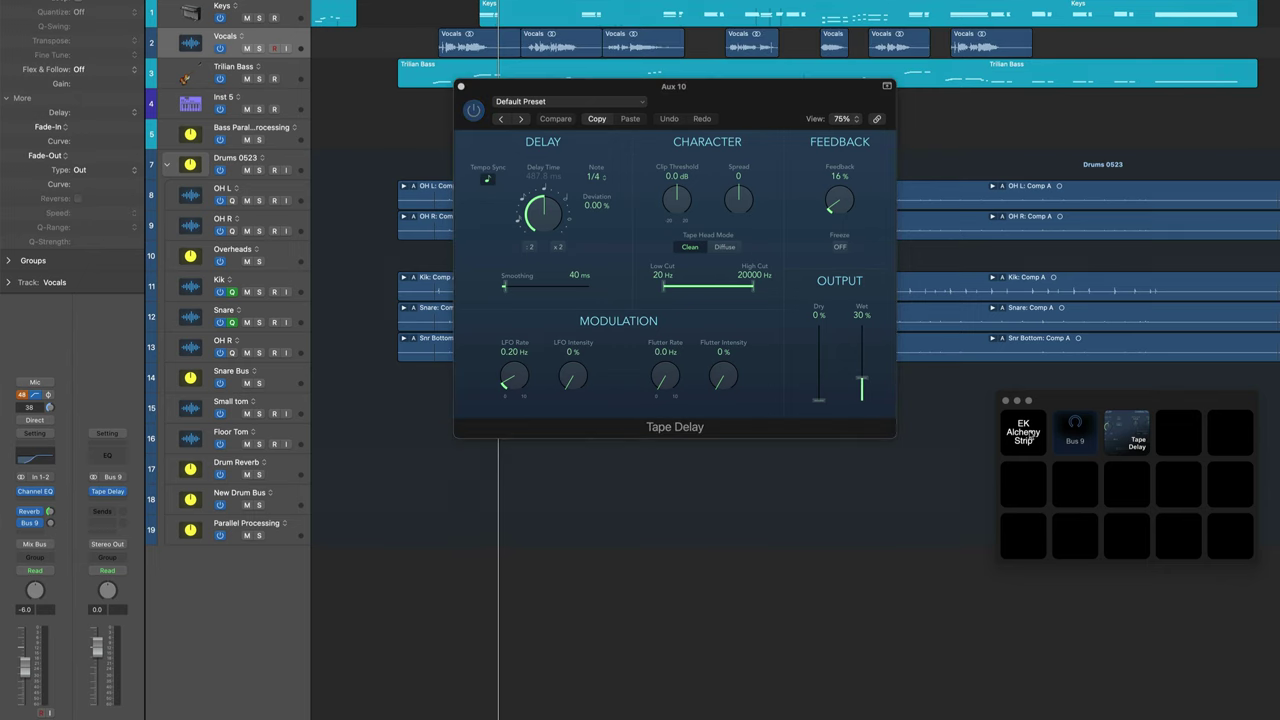
pyautogui.click(1027, 437)
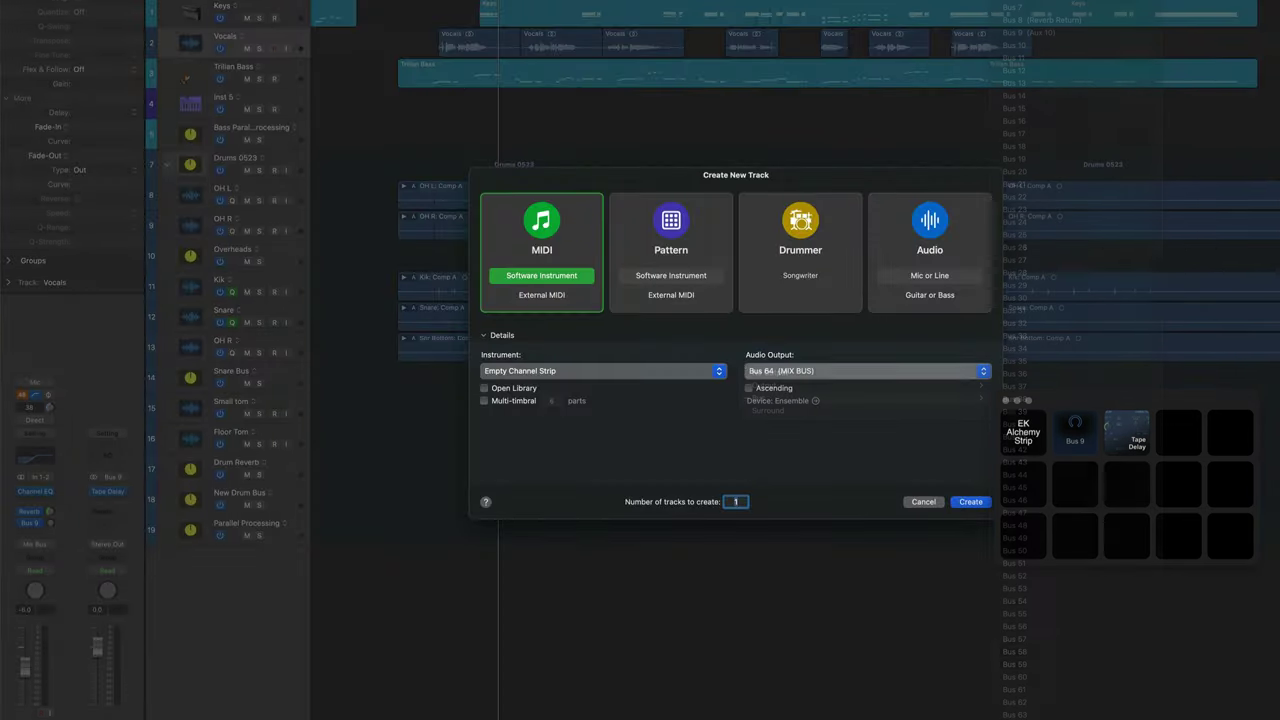